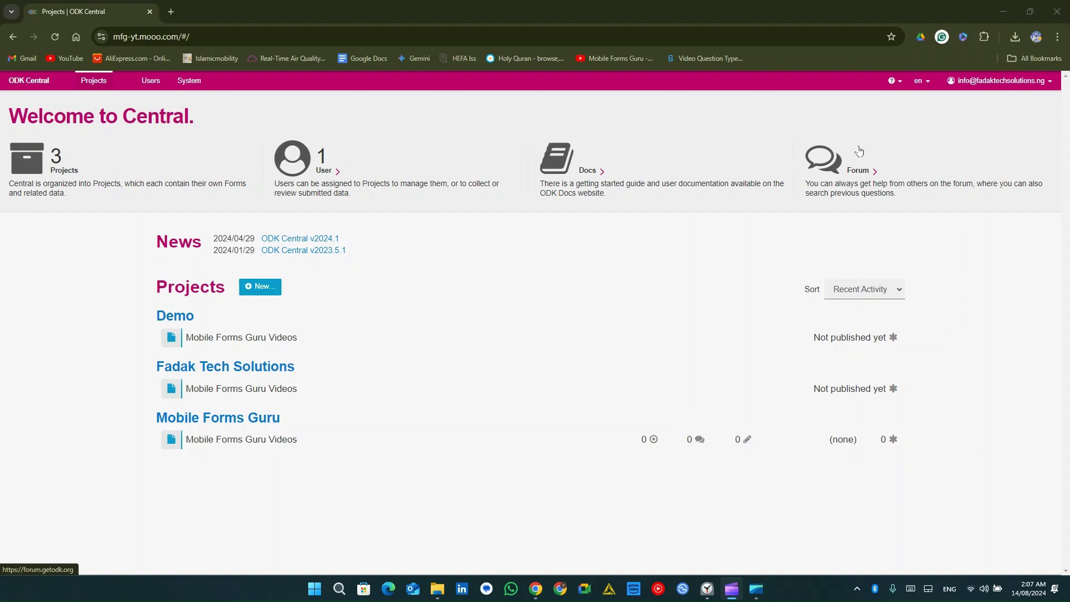
Step: Check the server's version information from the help menu, then dismiss it
click(897, 82)
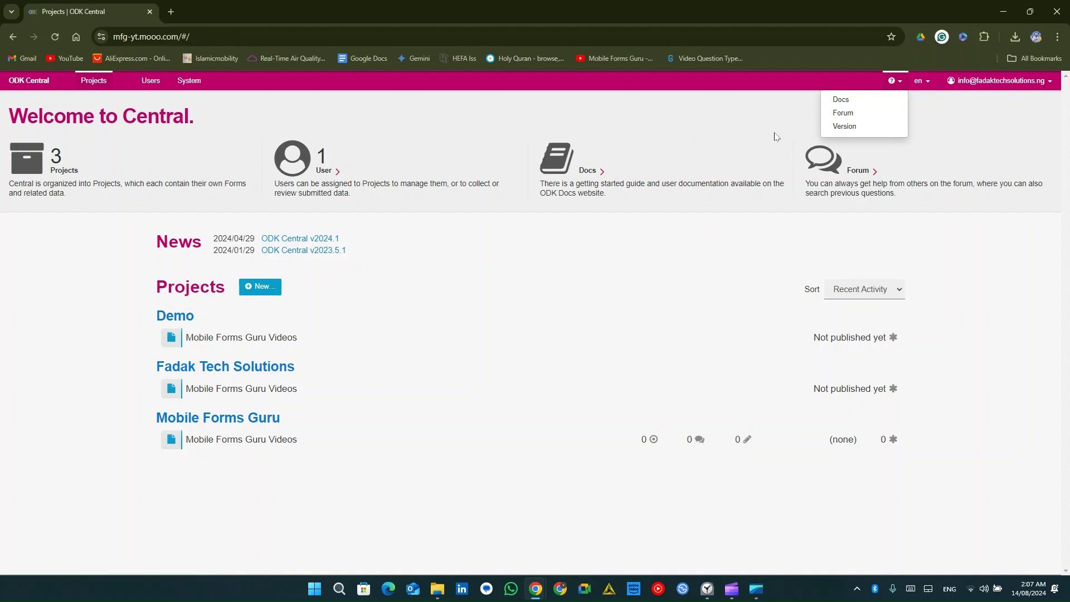
click(842, 126)
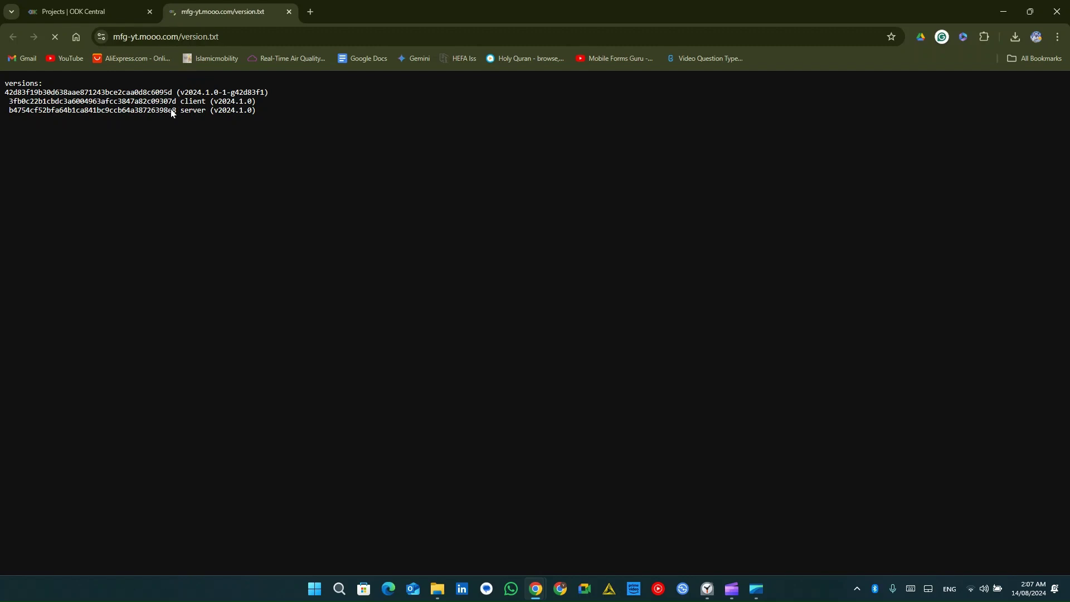
click(289, 12)
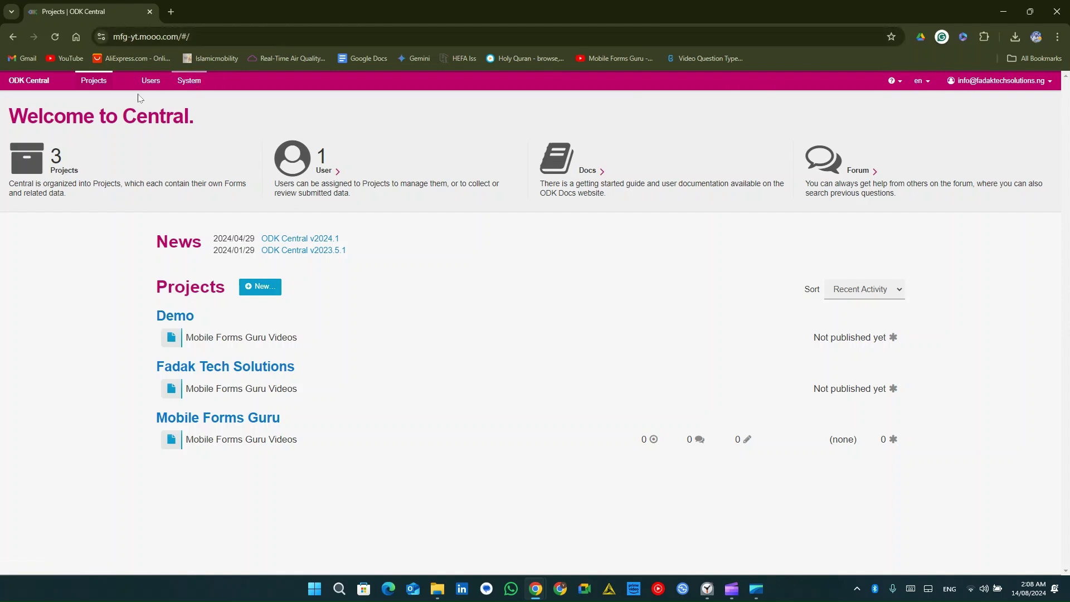
Step: Look at the server's web users, then go to System's Server Audit Logs
click(148, 81)
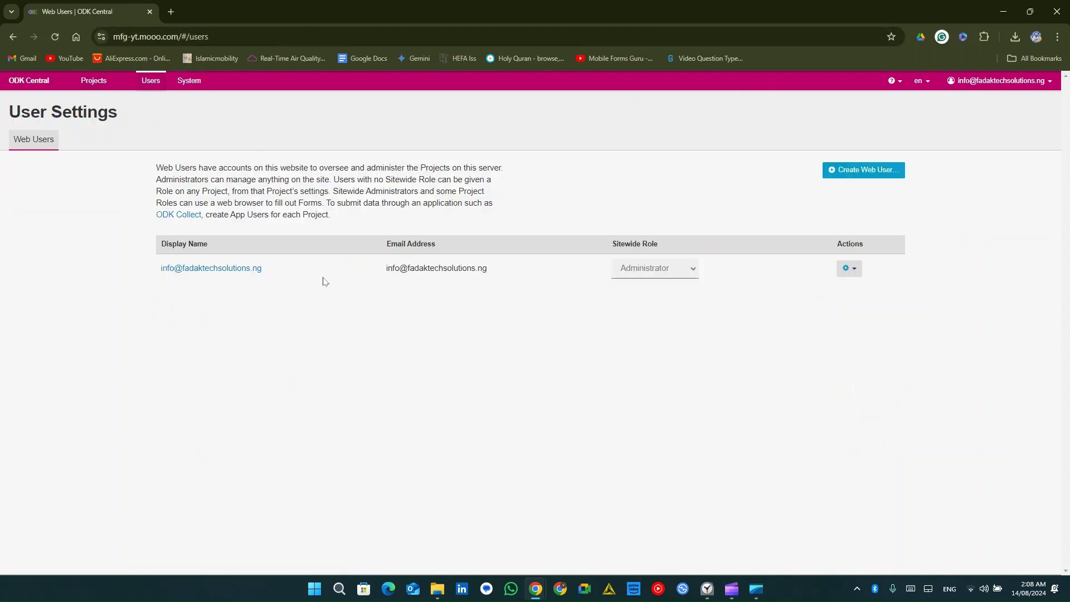
click(34, 81)
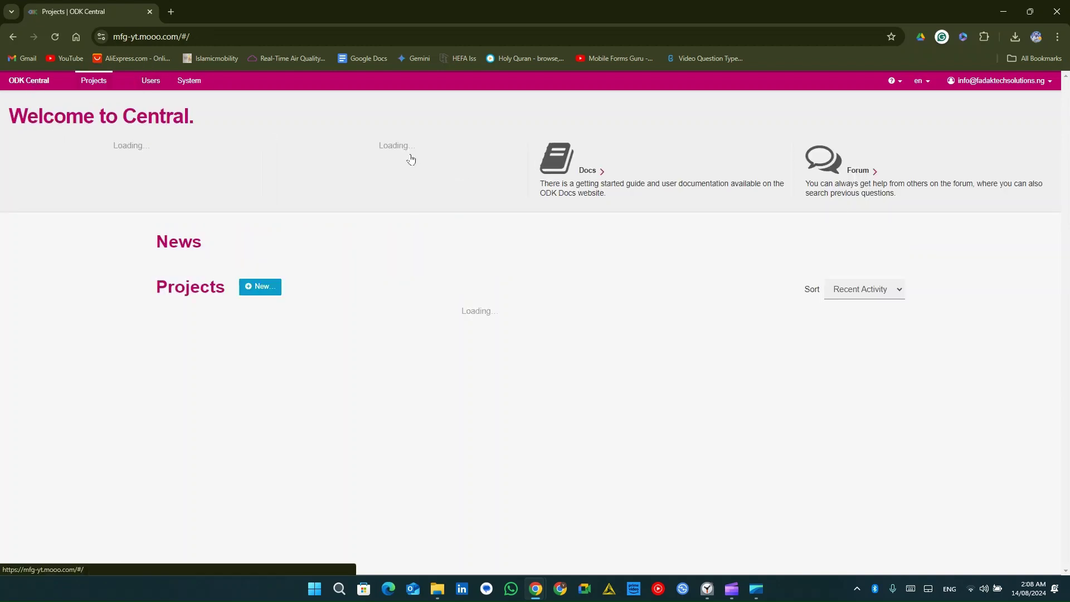
click(193, 88)
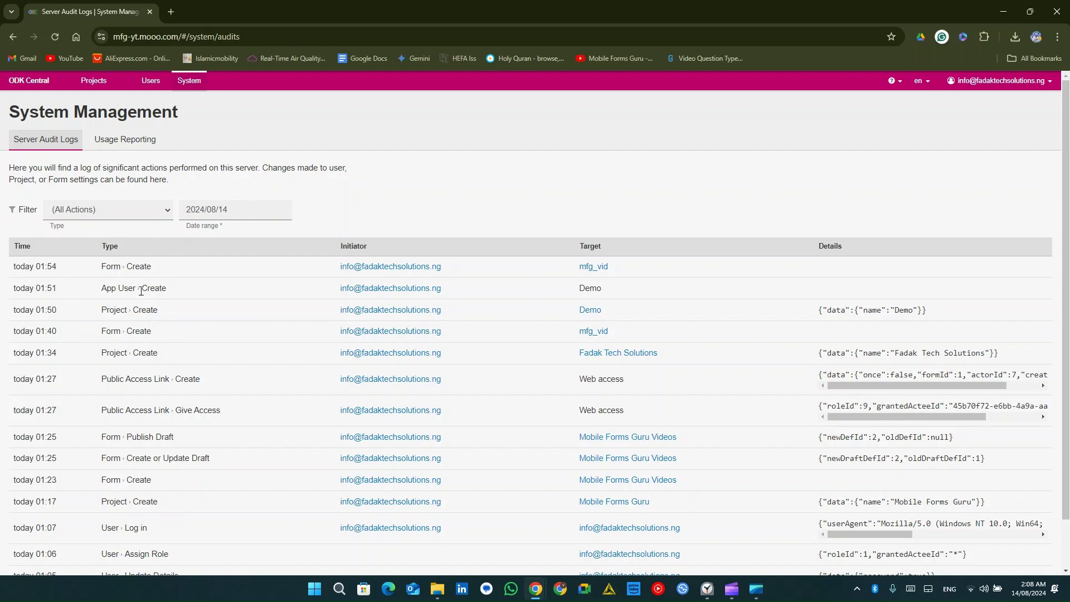
Step: Inspect the audit log Type filter, date range and Usage Reporting tab, then return to the projects home page
click(133, 210)
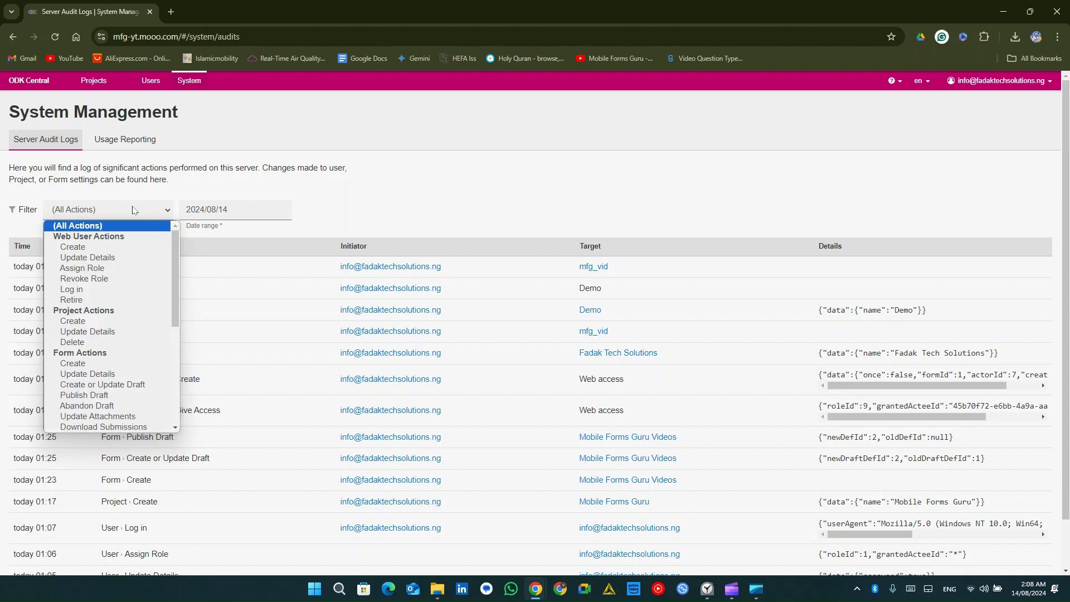
click(236, 214)
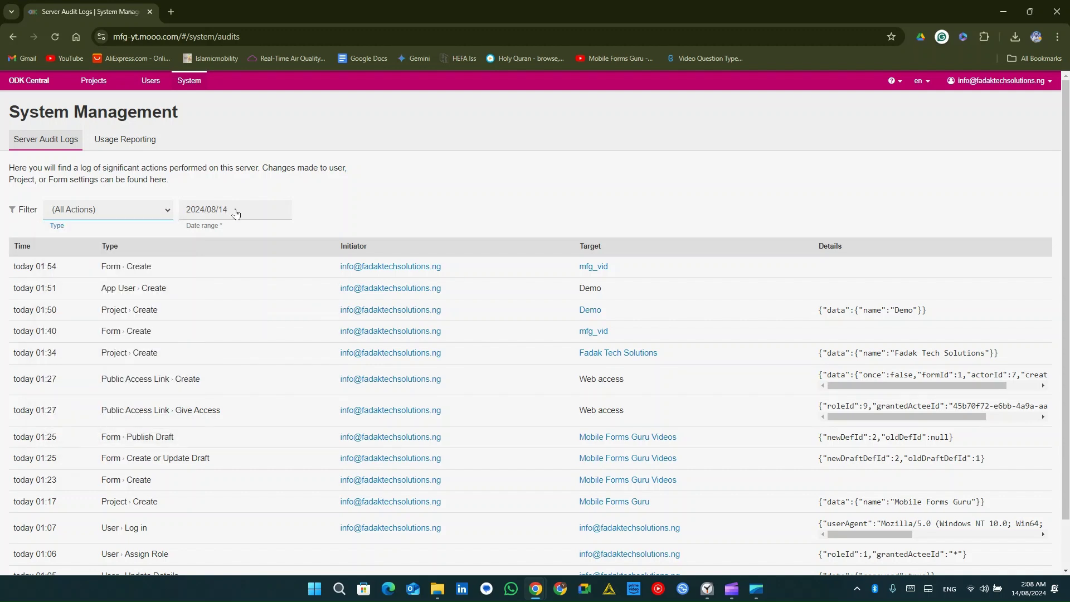
click(229, 210)
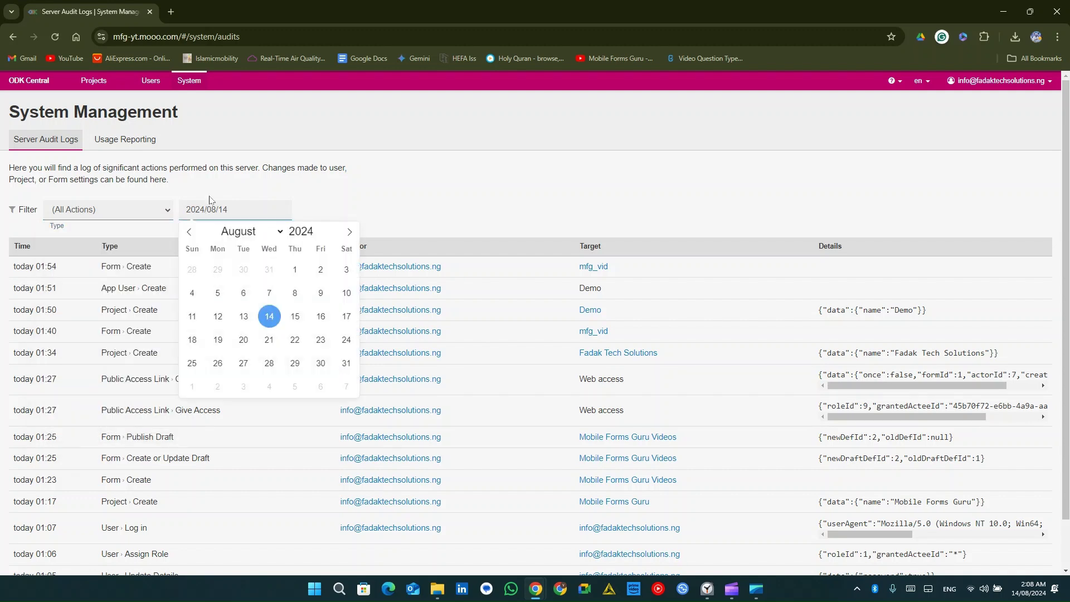
click(294, 191)
click(139, 147)
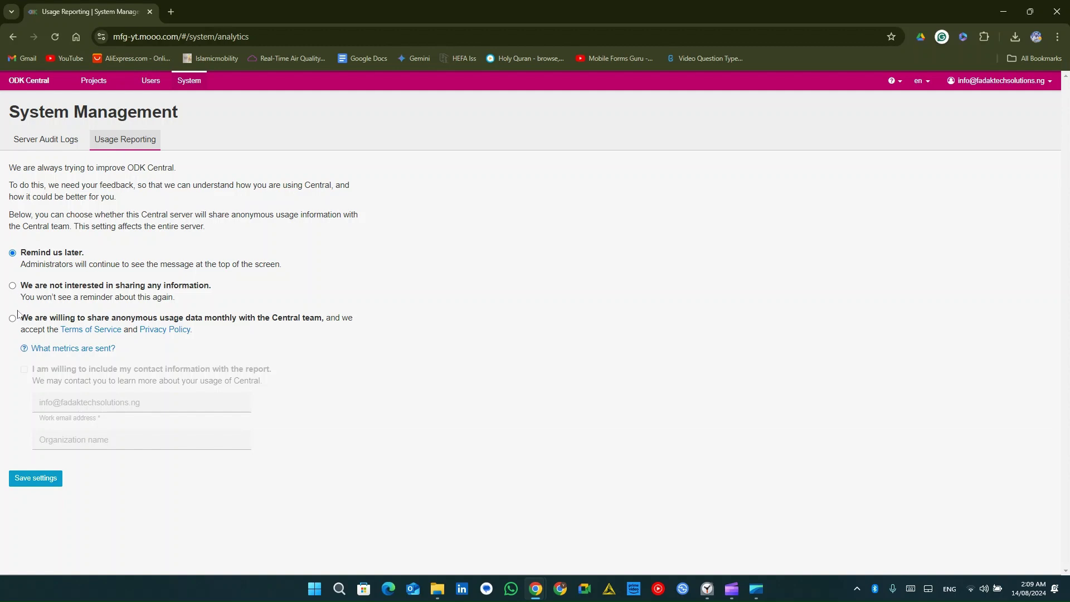
click(32, 82)
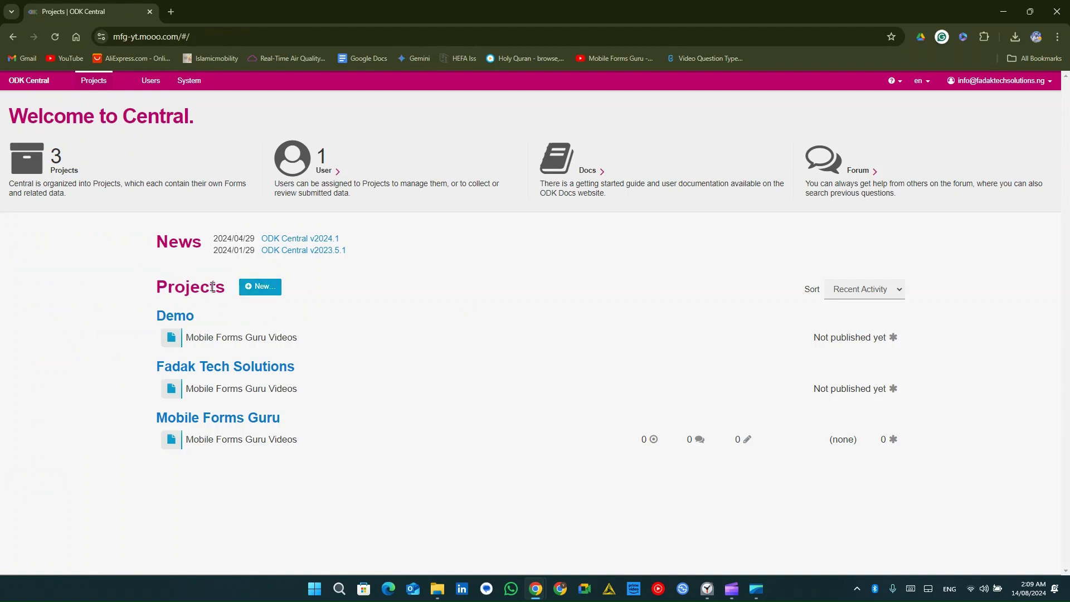
Step: Create a new project named 'Test'
click(256, 286)
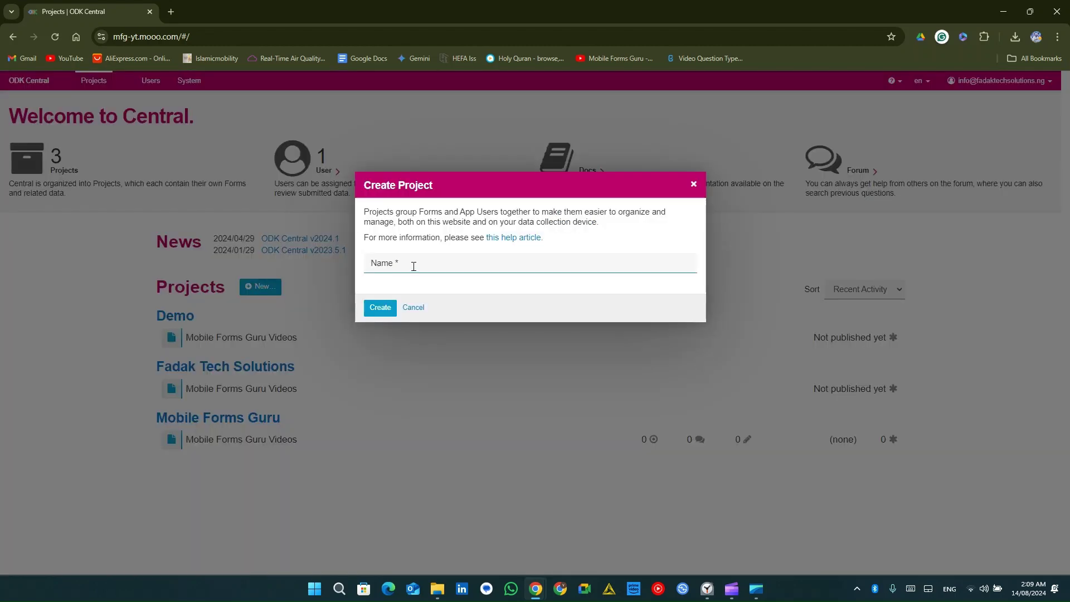
text(Test)
click(379, 313)
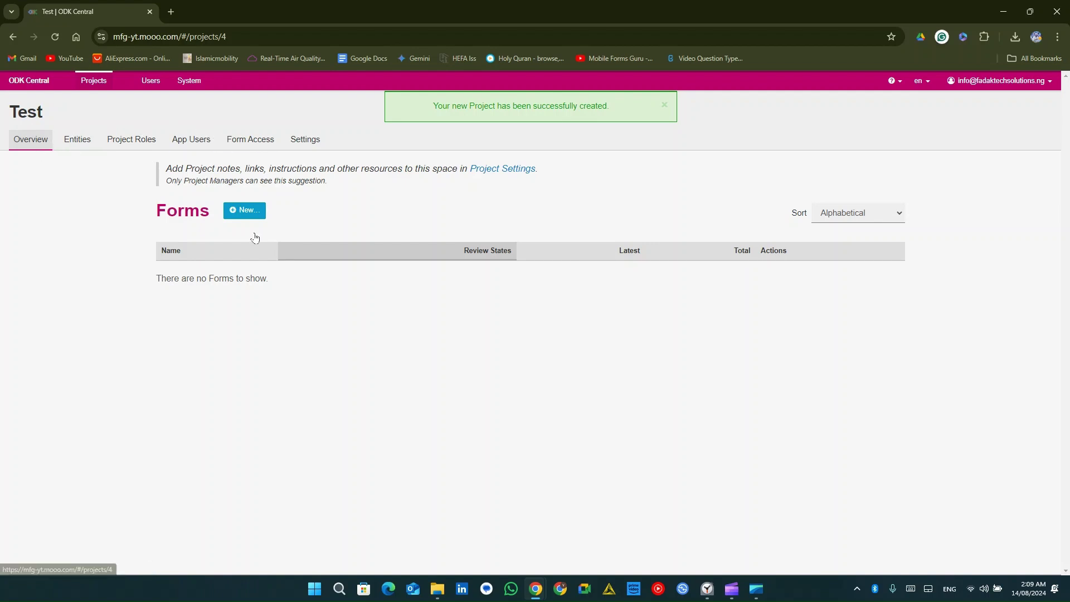
Step: Look at the Test project's Entities, then its Project Roles with no users assigned
click(80, 144)
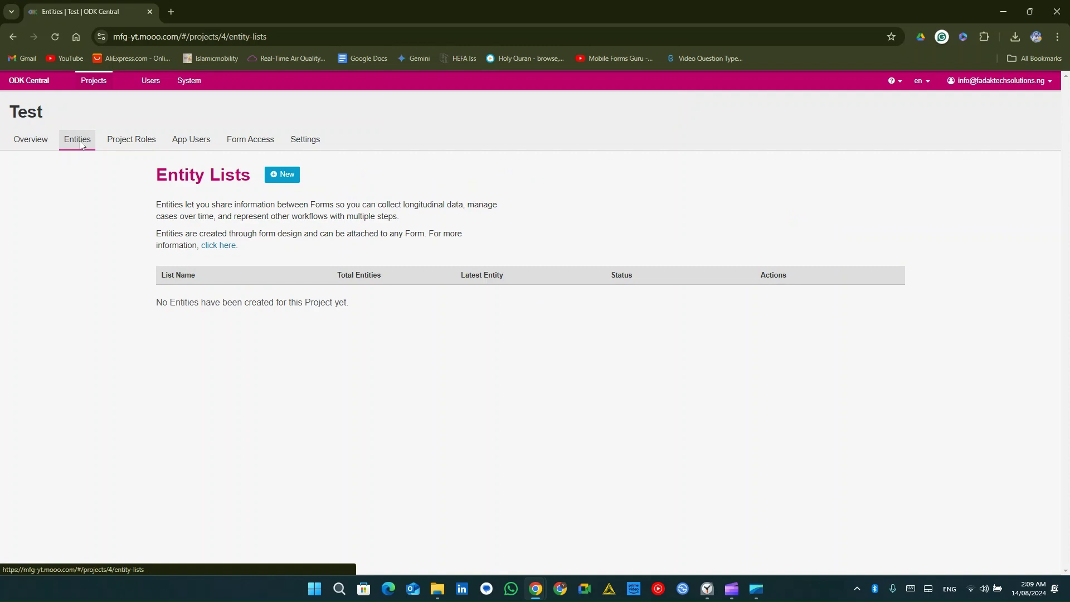
click(105, 142)
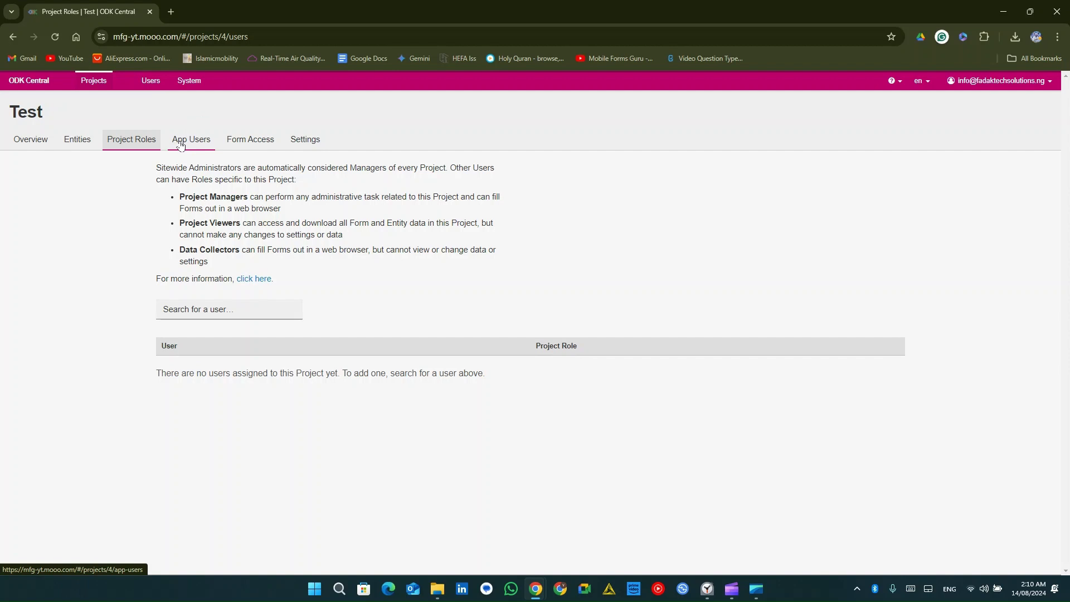
Step: Review the Test project's empty App Users list and its Form Access settings
click(208, 145)
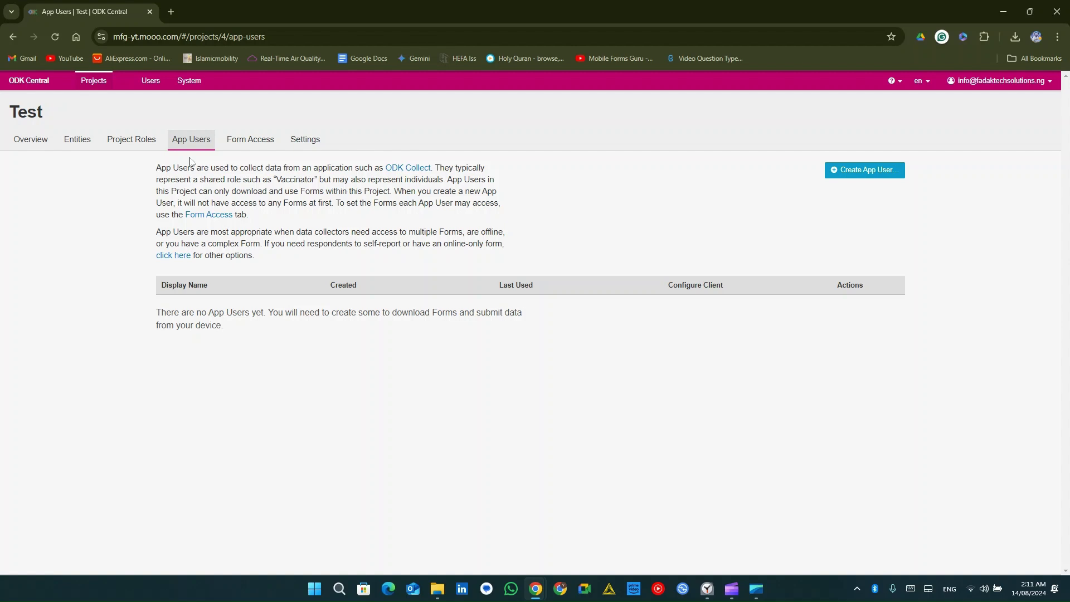
click(243, 143)
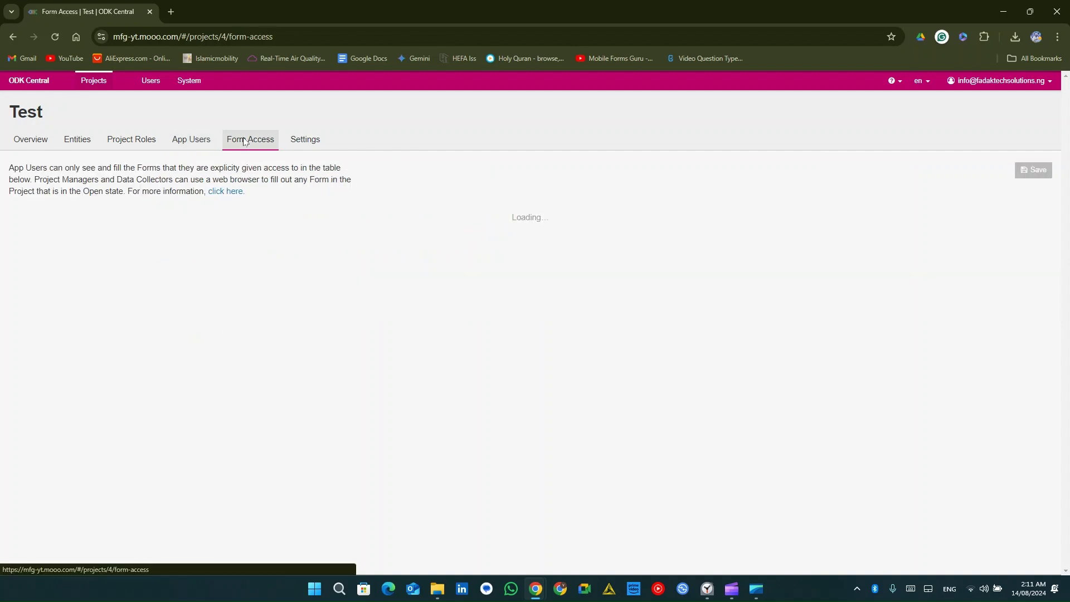
click(176, 150)
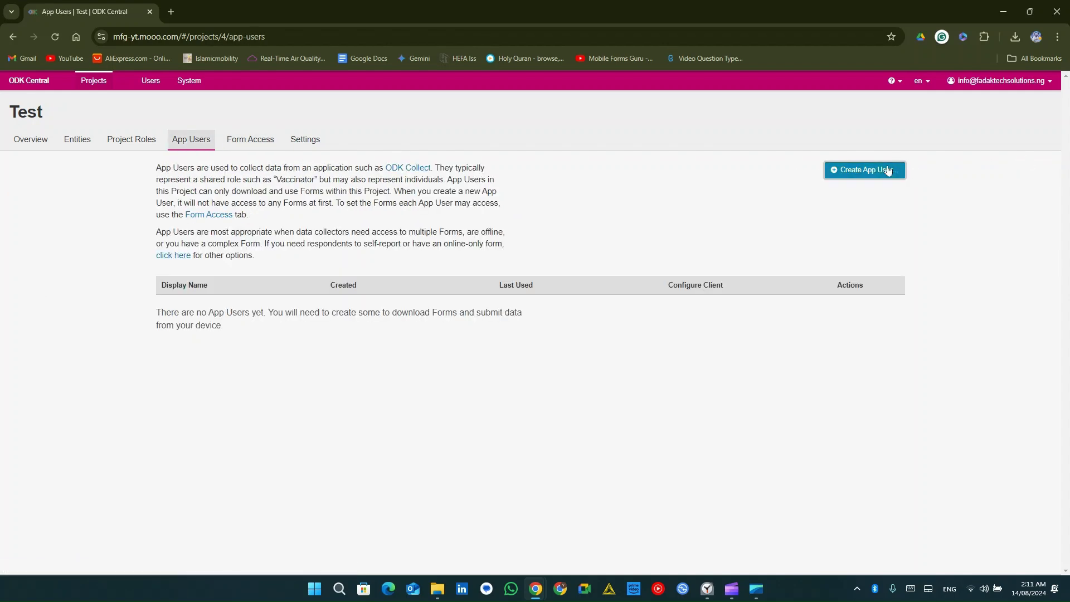
Step: Create app user 'Demo' in the Test project and view its configuration QR code
click(889, 170)
text(De)
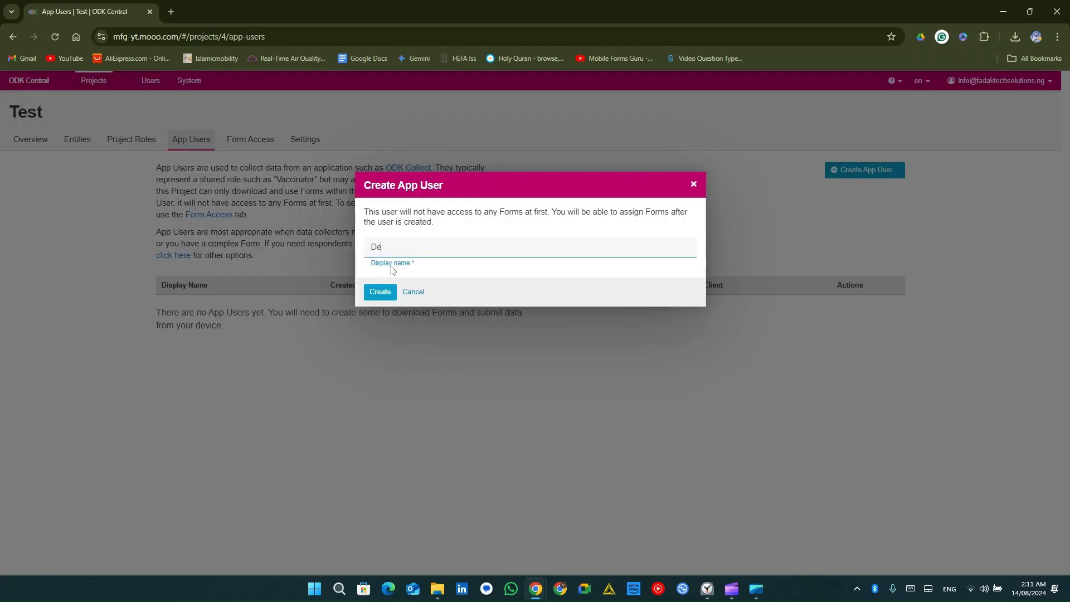
text(mo)
click(374, 296)
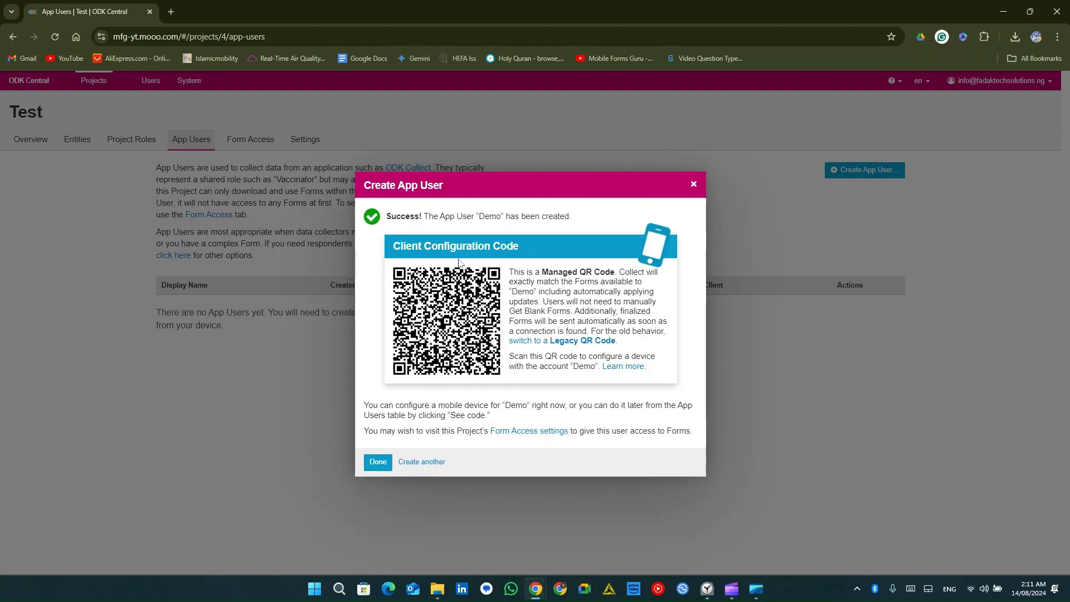
click(378, 463)
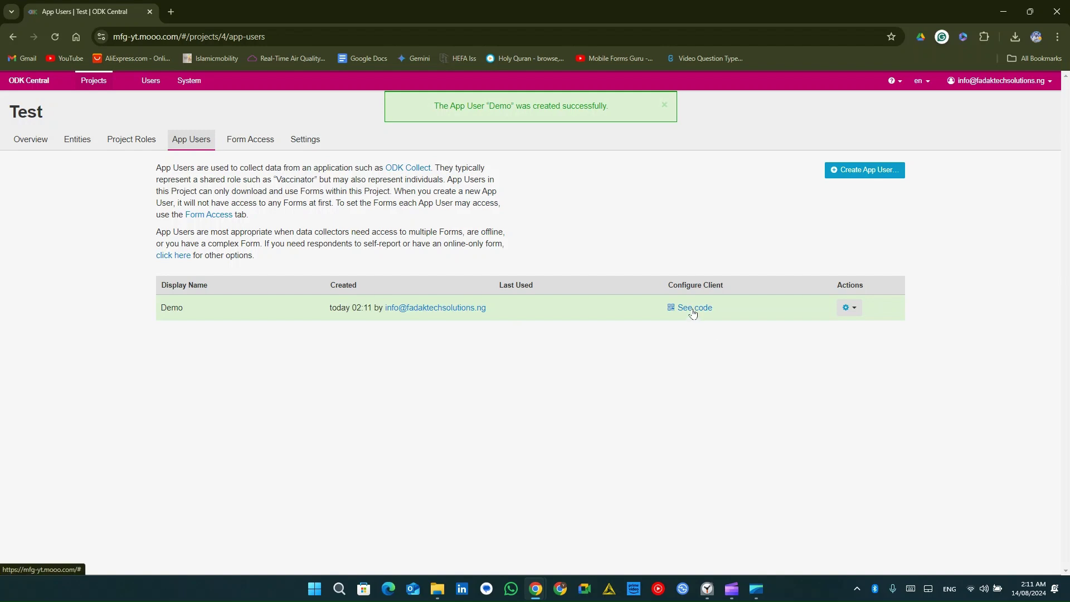
click(693, 308)
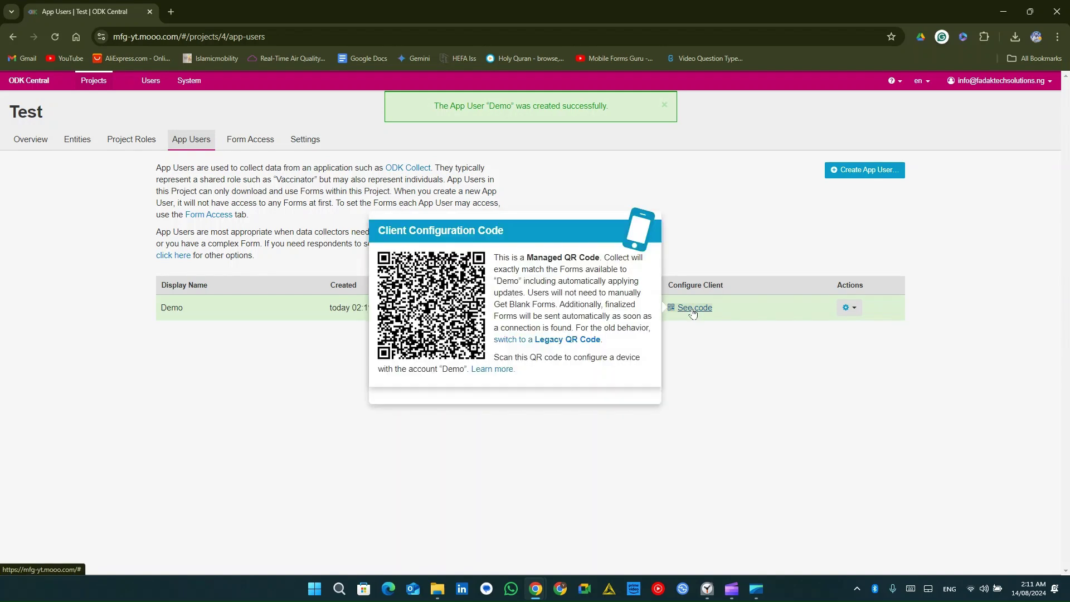
click(311, 349)
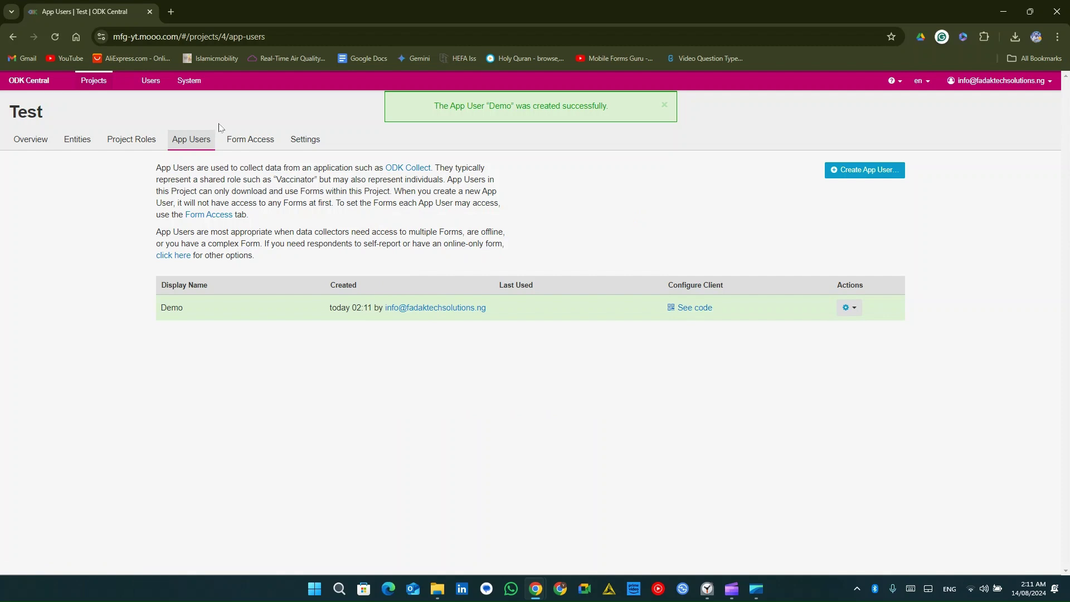
Step: Show the Test project's Form Access page and read the form State explanation
click(251, 140)
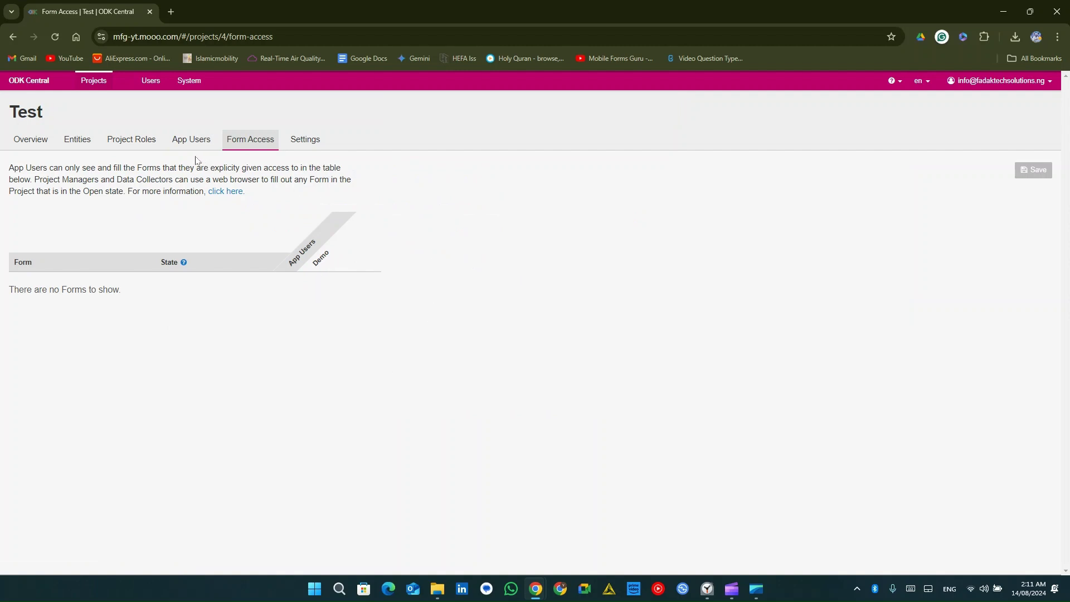
click(185, 263)
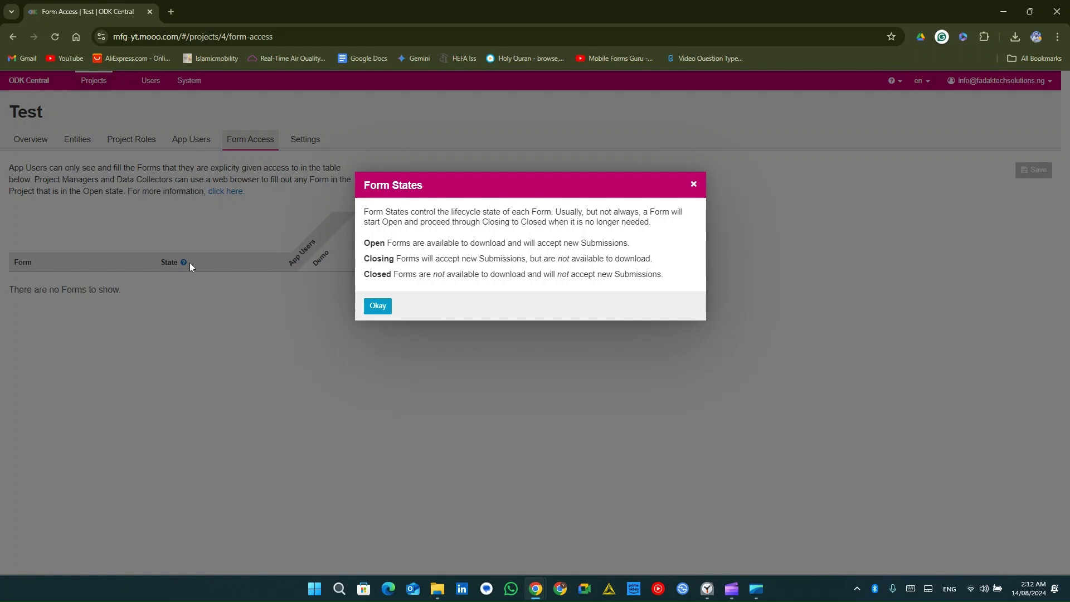
click(385, 307)
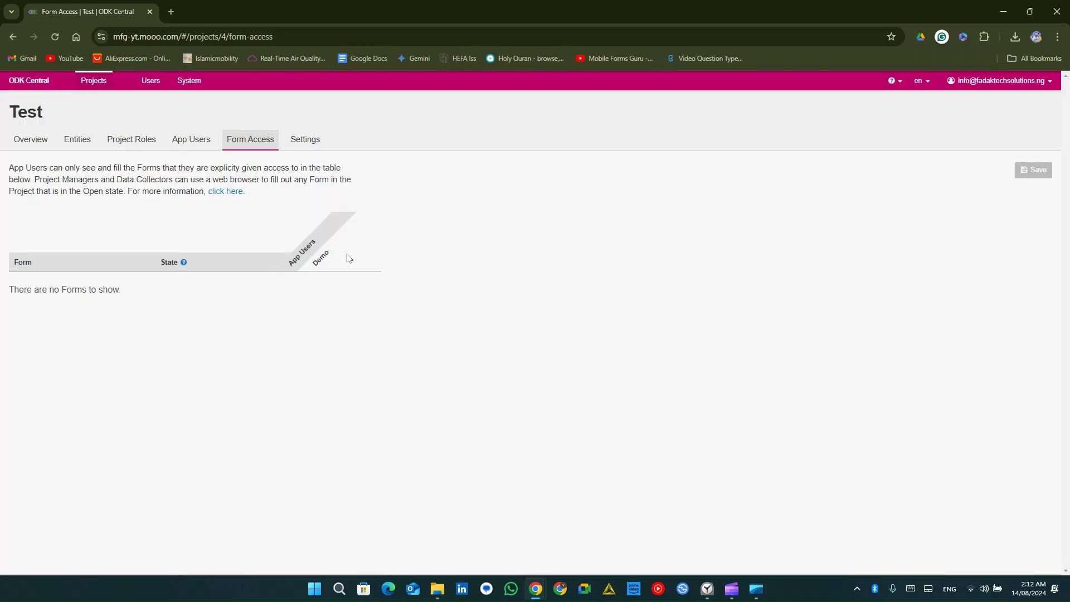
Step: Open the Test project's Settings and cancel archiving the project
click(316, 149)
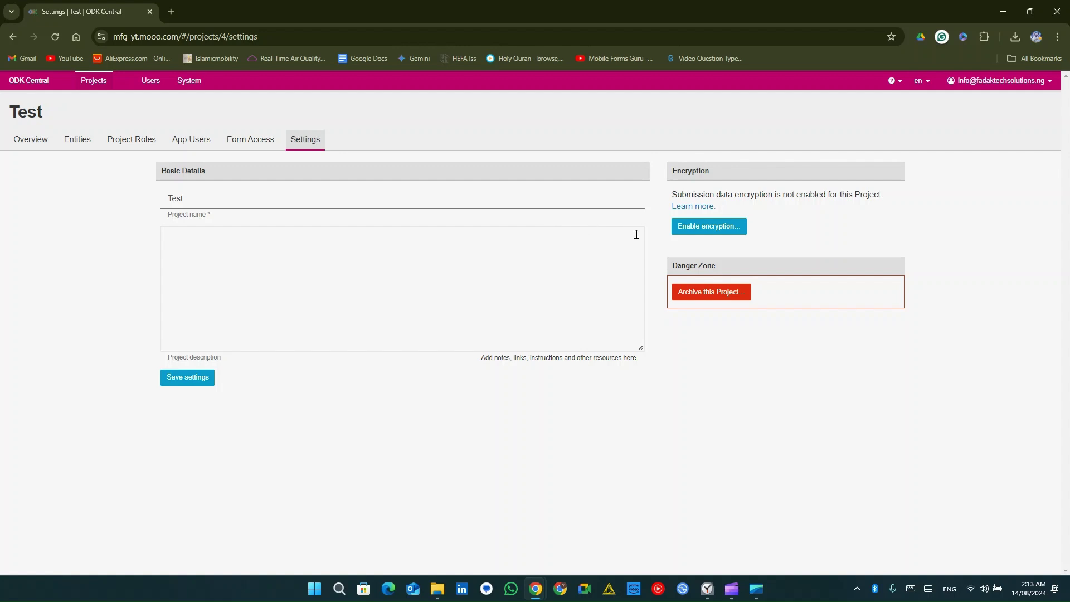
click(727, 297)
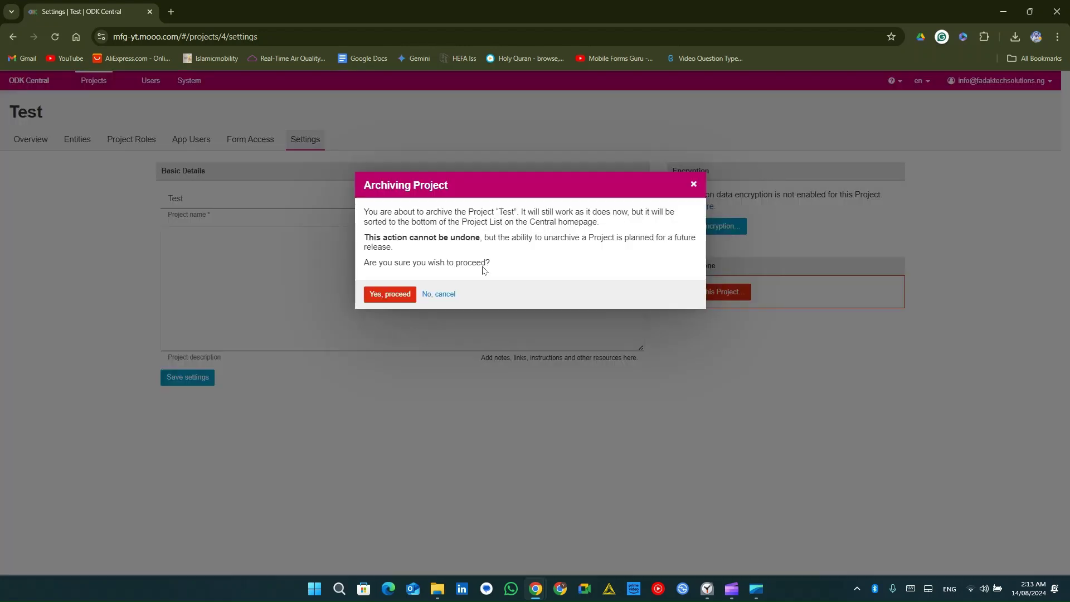
click(439, 295)
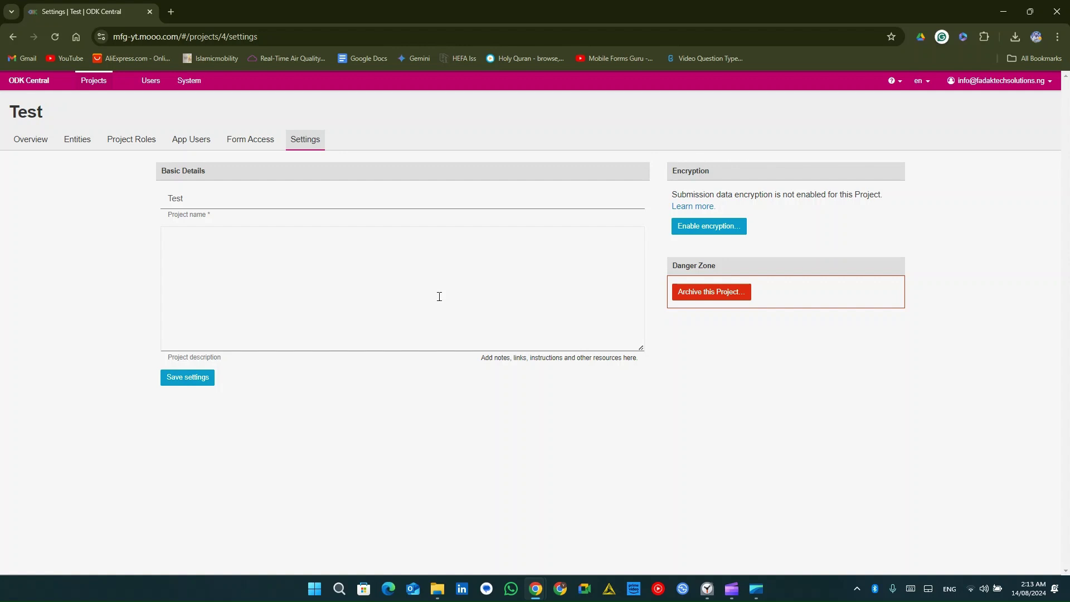
Step: From the Test project overview, add XLSForm.xlsx as a new form and upload it
click(21, 139)
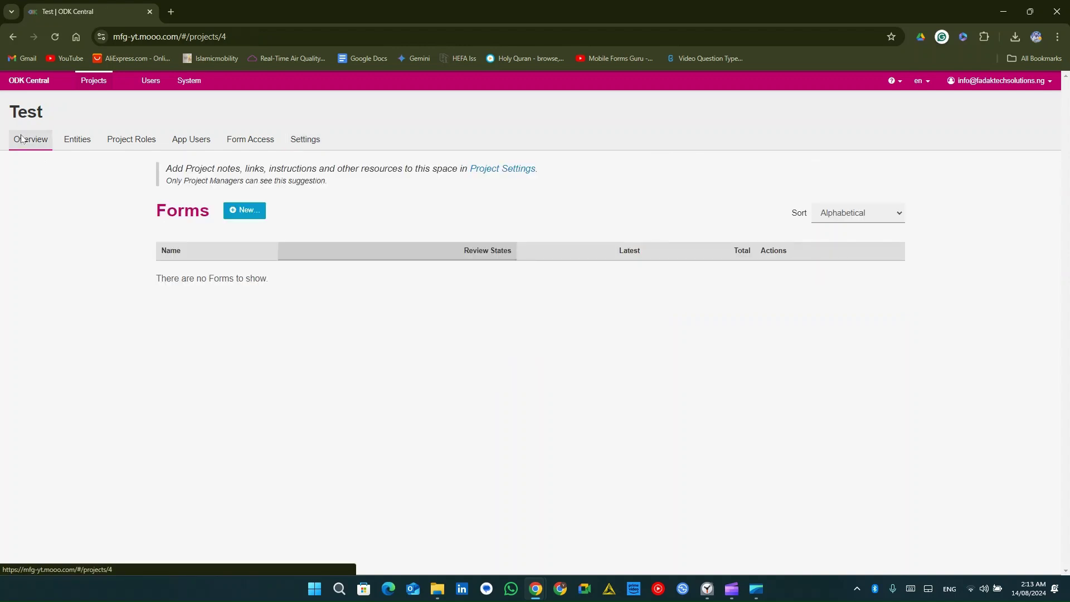
click(252, 212)
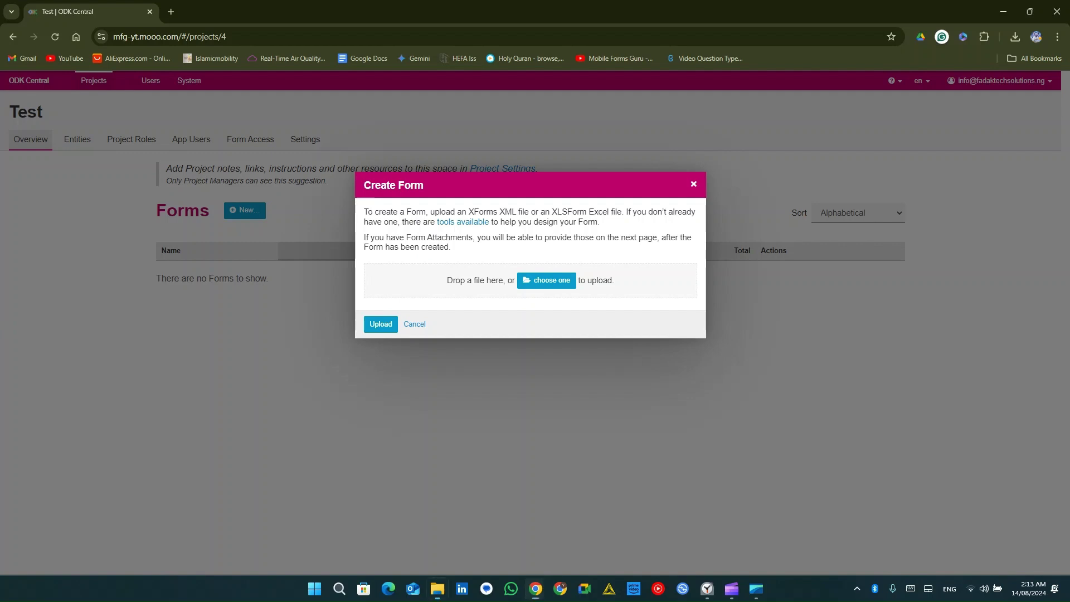
drag(0, 148, 505, 280)
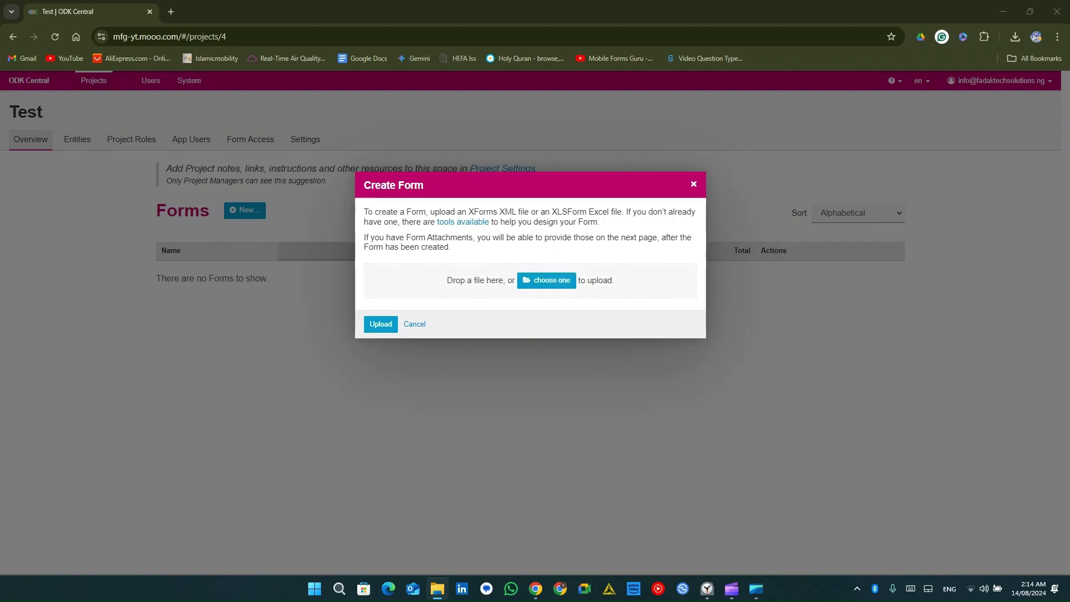
drag(0, 156, 538, 296)
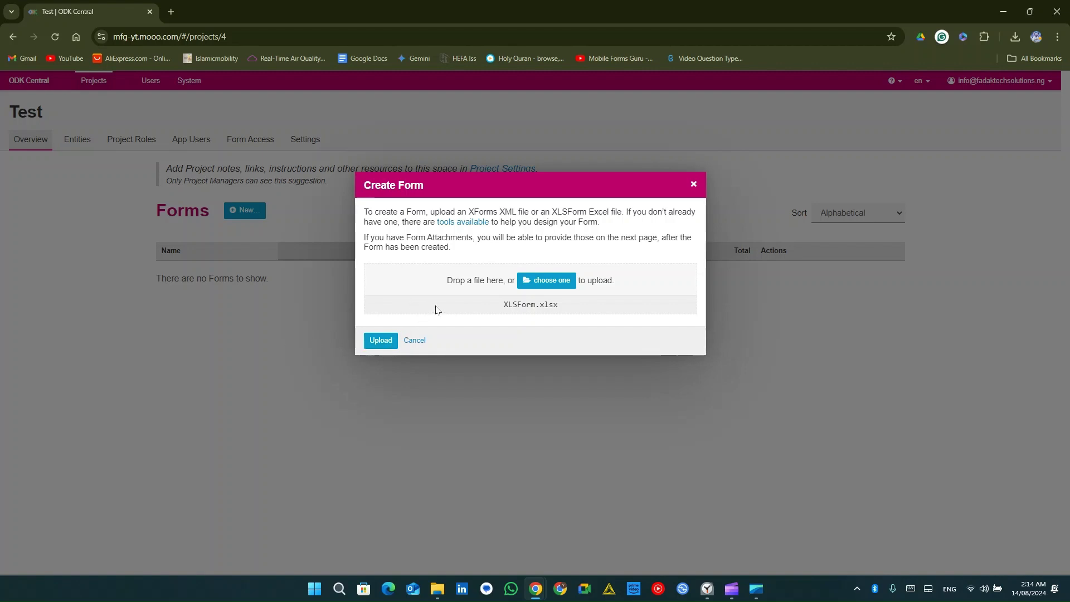
click(390, 345)
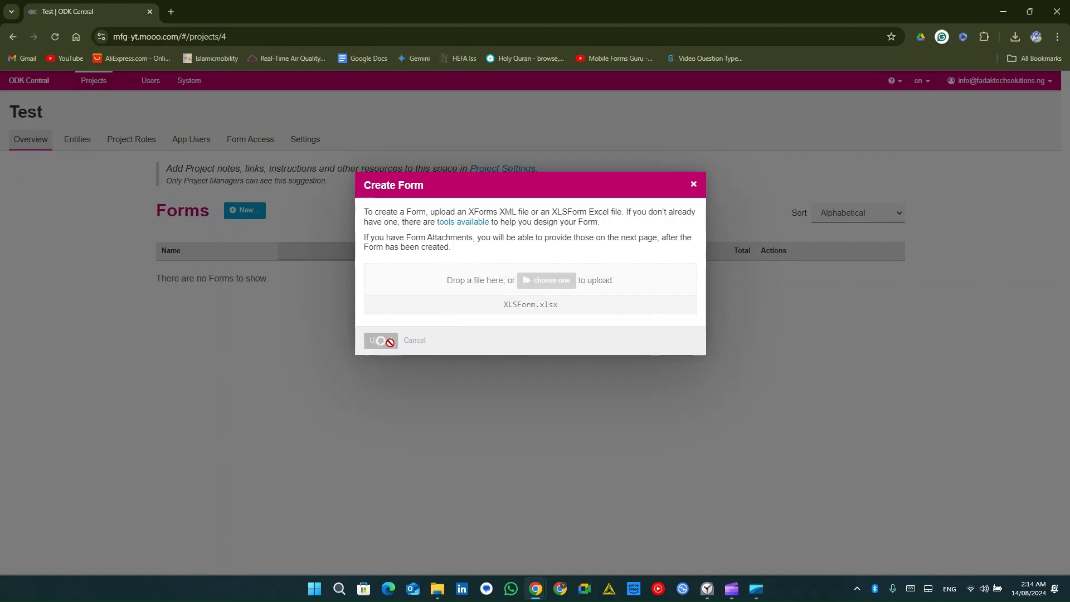
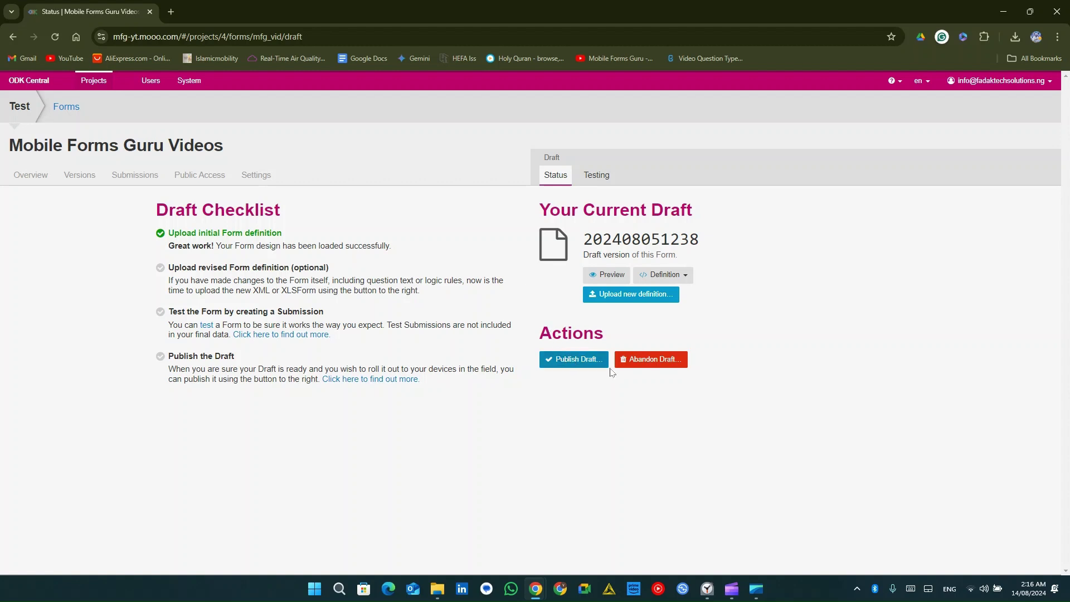
Step: Show the Mobile Forms Guru Videos draft's Testing page with its test submissions table
click(597, 177)
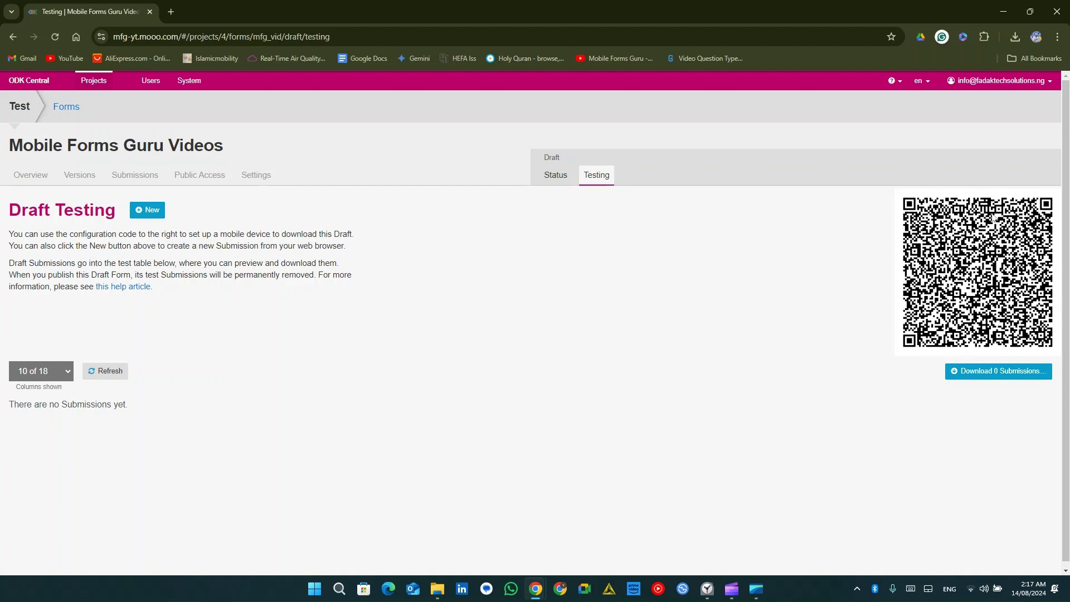
Step: Start a new Enketo test submission and rank Physics above Biology
click(147, 210)
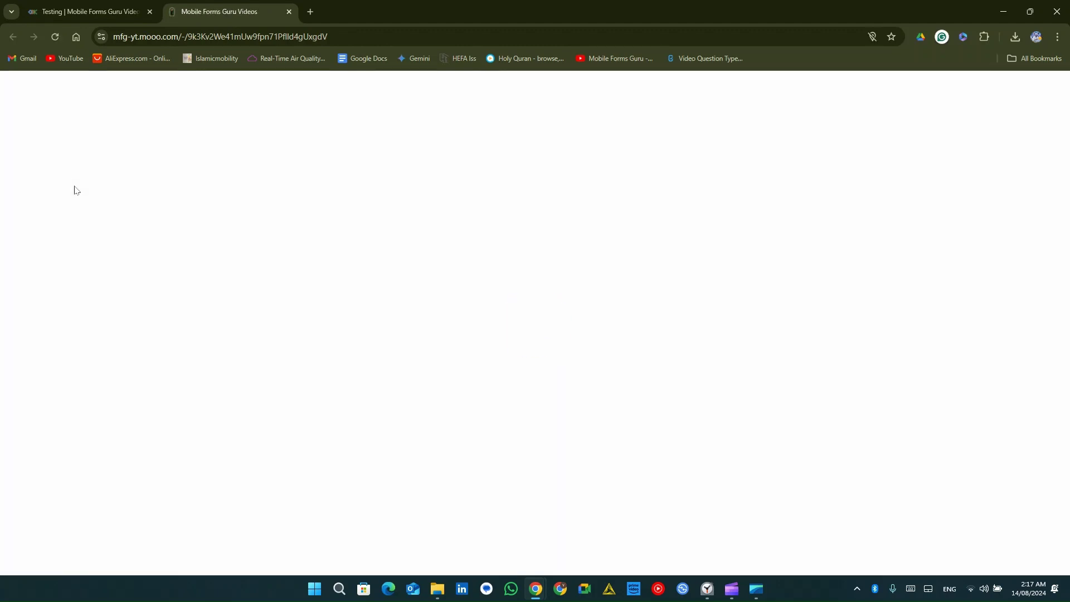
scroll(74, 190, down, 18)
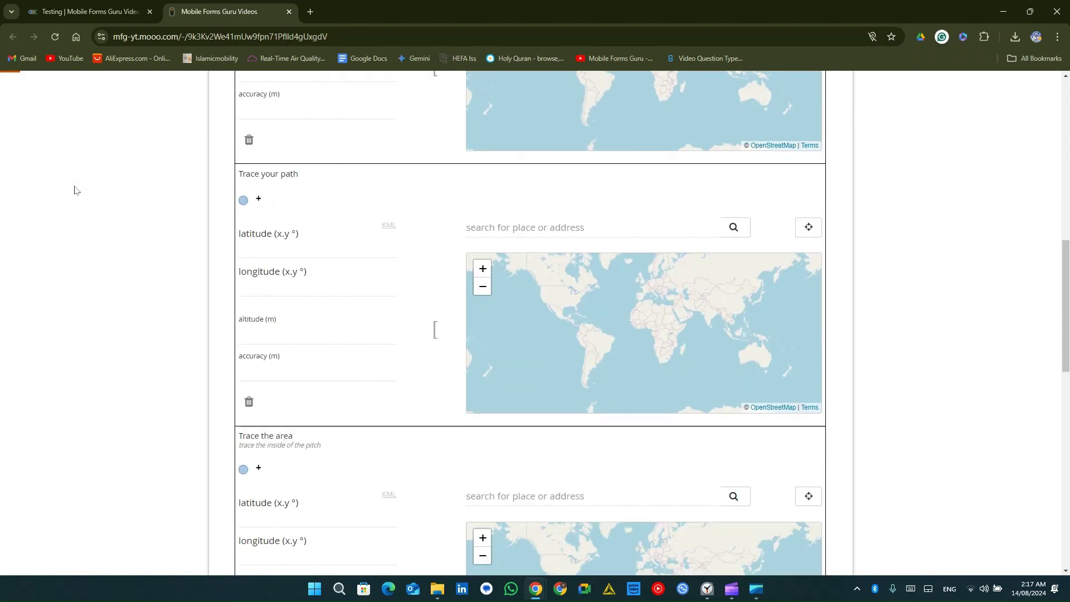
scroll(74, 190, down, 5)
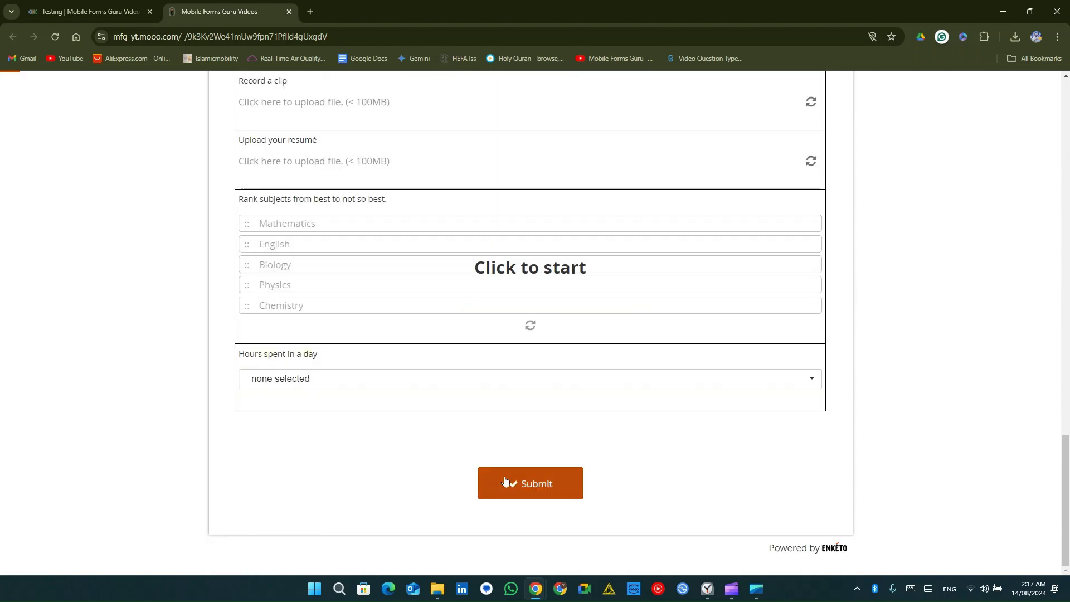
click(524, 285)
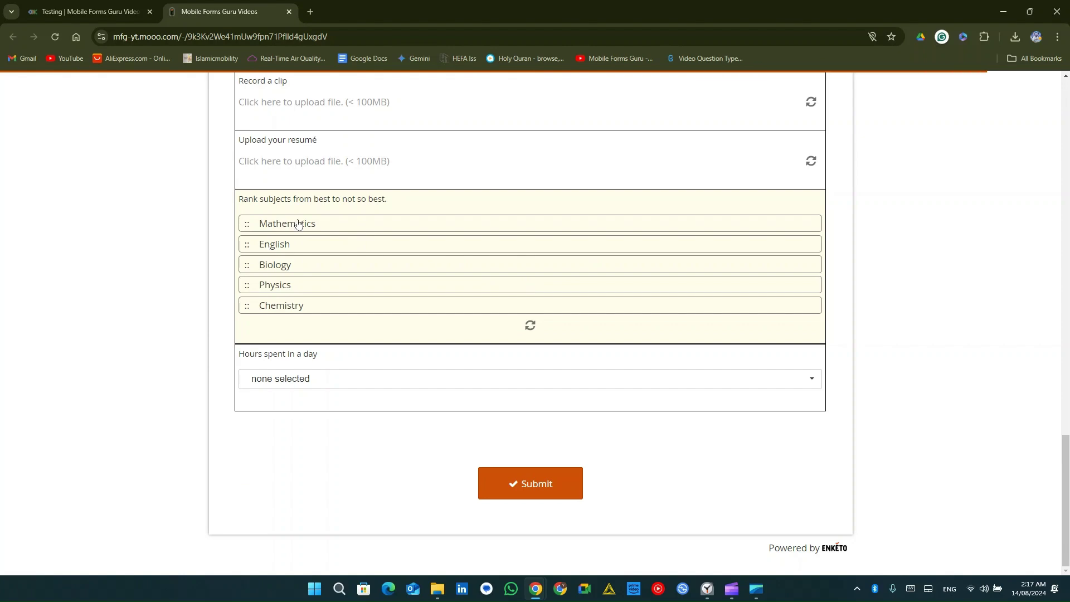
drag(276, 291, 276, 266)
click(301, 379)
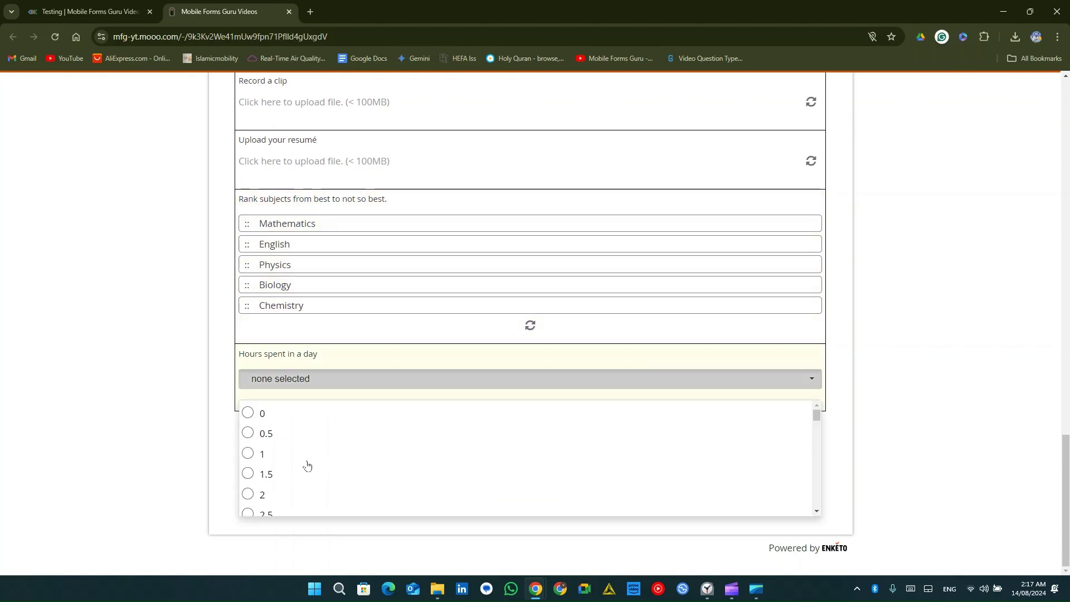
Step: Answer the hours-per-day question, submit the test entry, and close the Enketo tab
scroll(191, 390, up, 20)
click(268, 344)
scroll(179, 289, down, 12)
scroll(177, 288, down, 10)
click(504, 481)
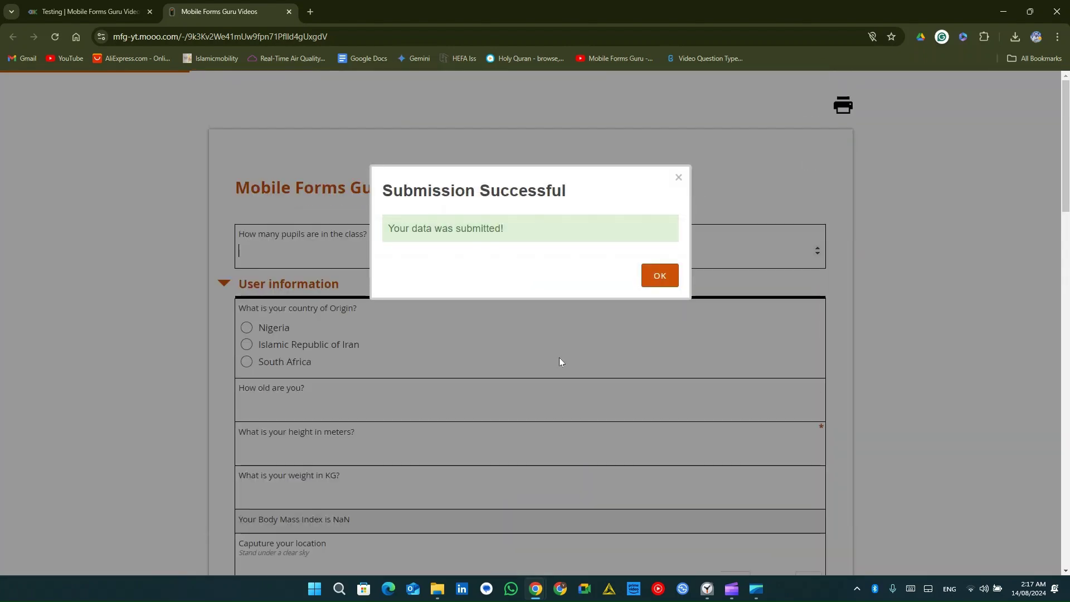
click(659, 277)
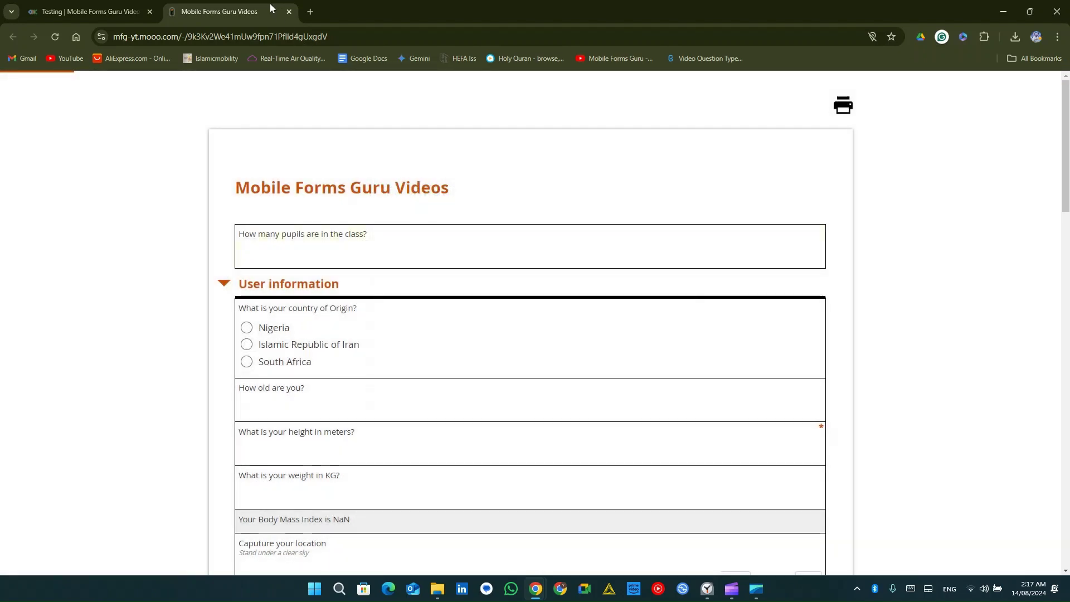
click(288, 12)
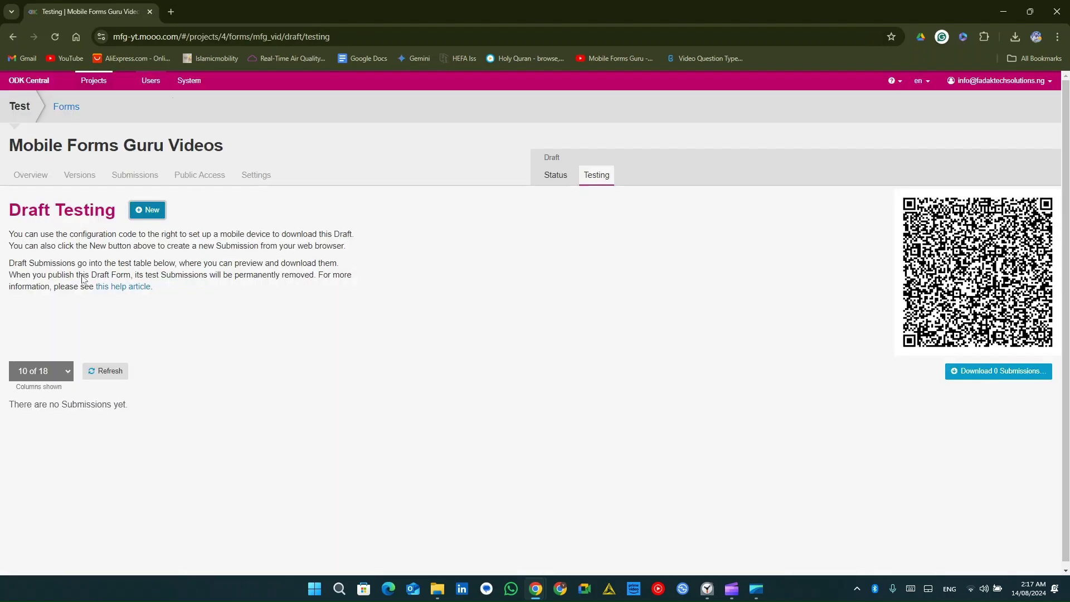
Step: Refresh the test submissions table, then return to the draft's Status checklist
click(92, 372)
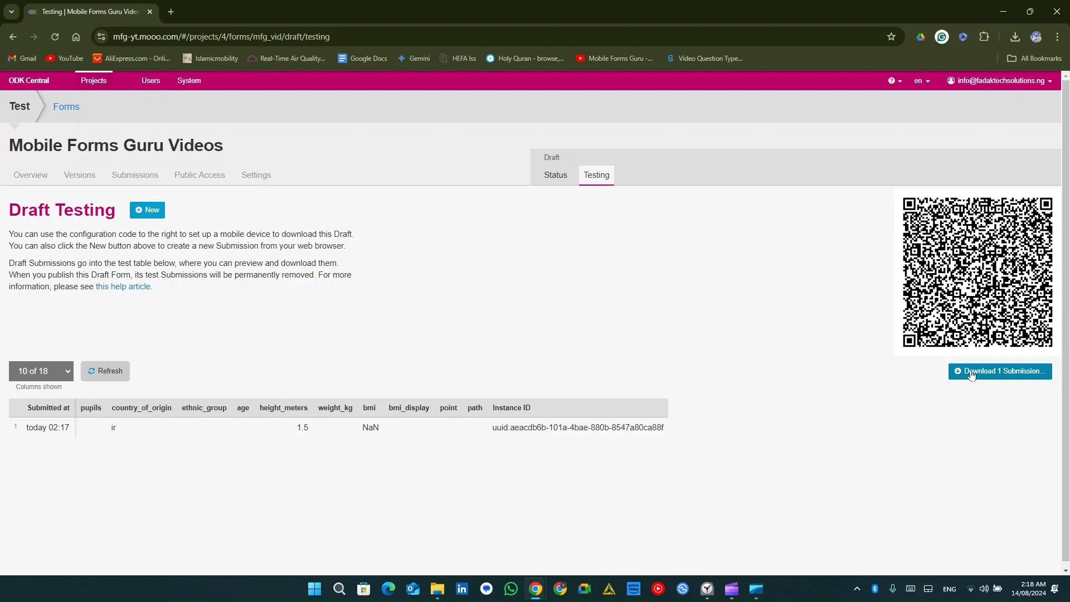
click(565, 177)
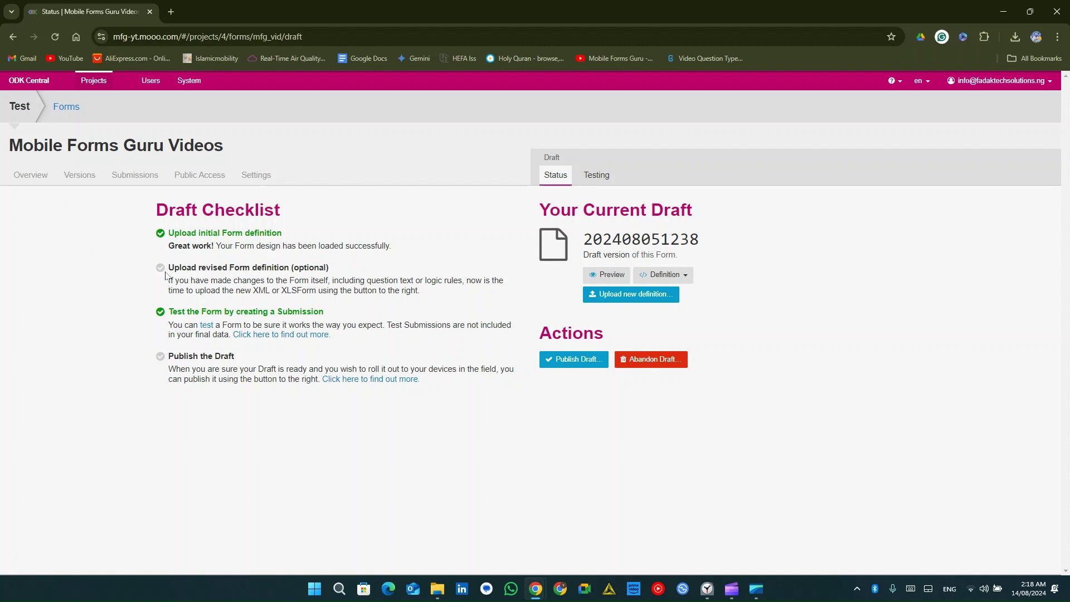
click(575, 359)
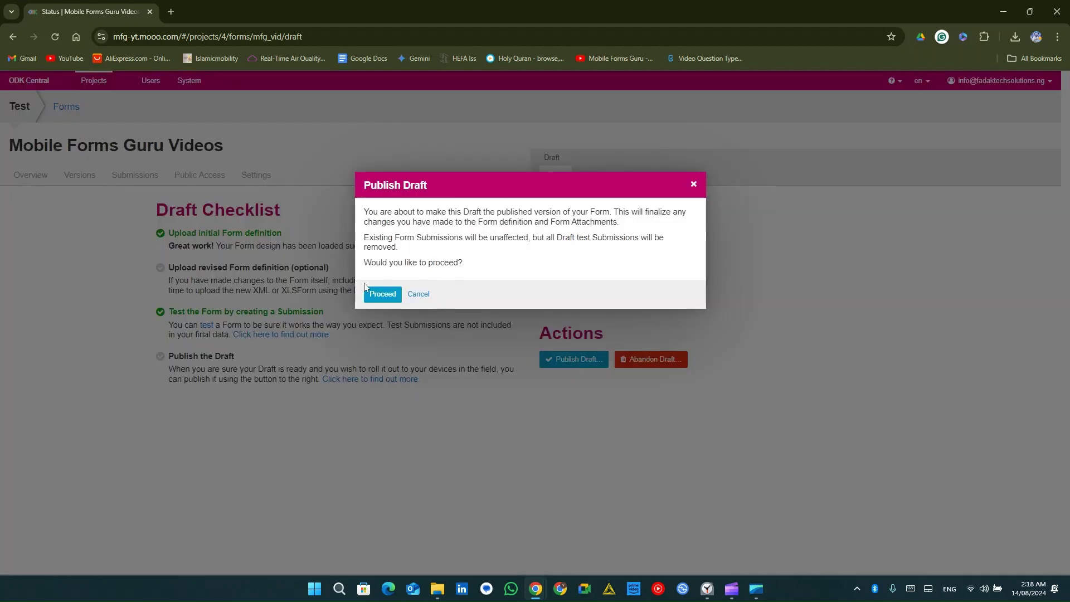
click(383, 294)
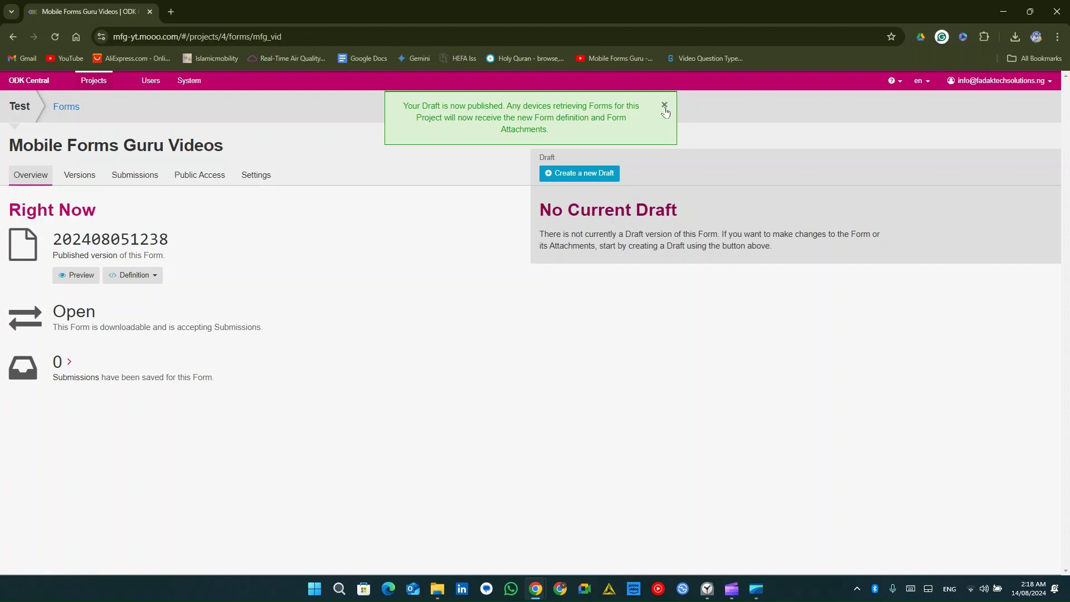
click(665, 105)
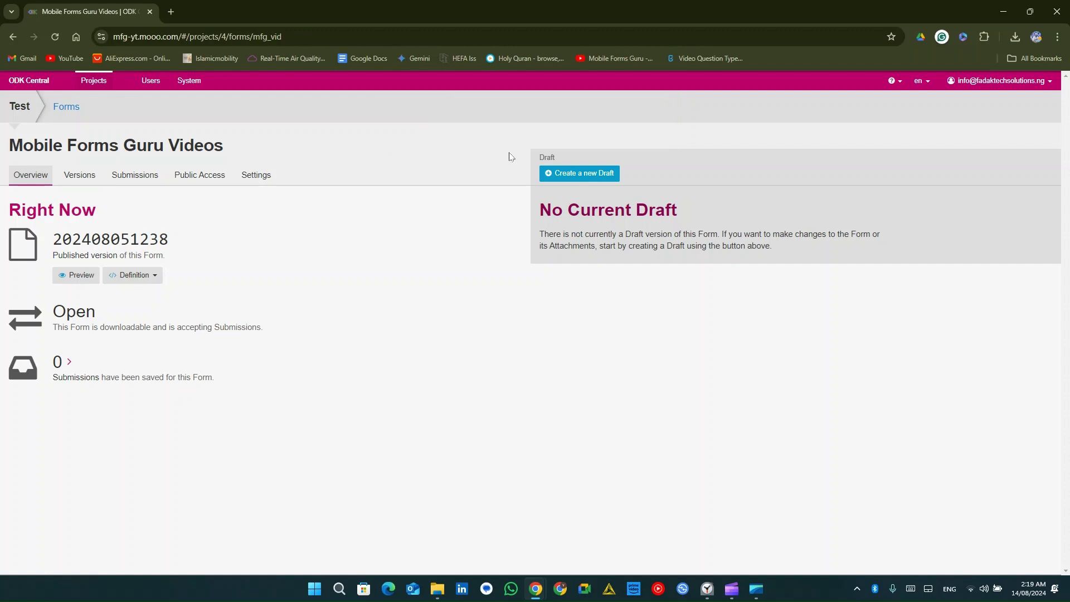
Step: Review the Versions list, highlighting the 2024 and 08 parts of the version name
click(77, 178)
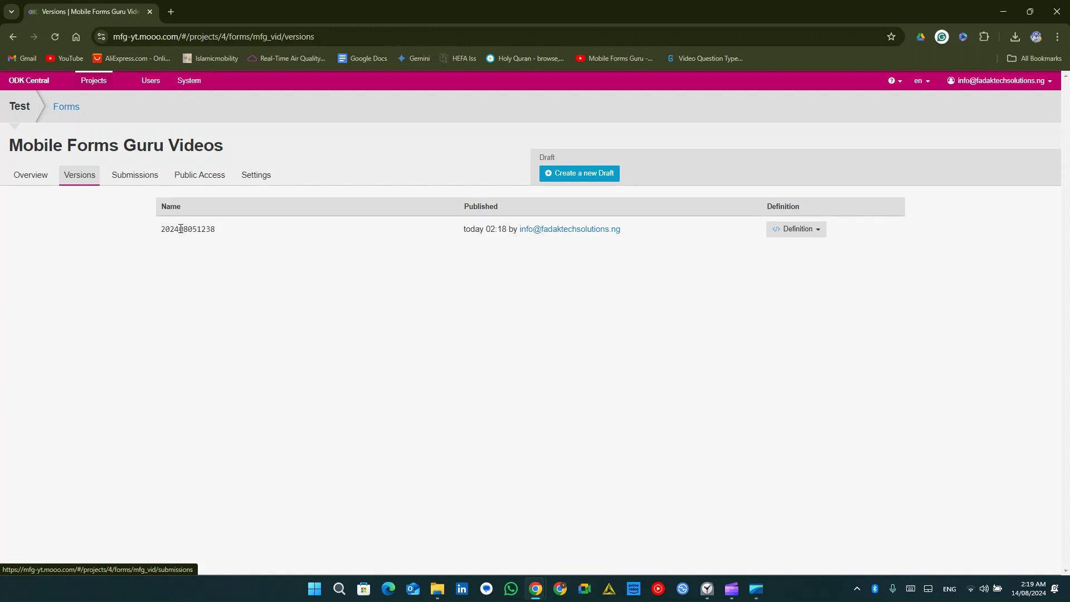
drag(181, 229, 159, 241)
click(190, 225)
drag(189, 229, 182, 240)
click(195, 229)
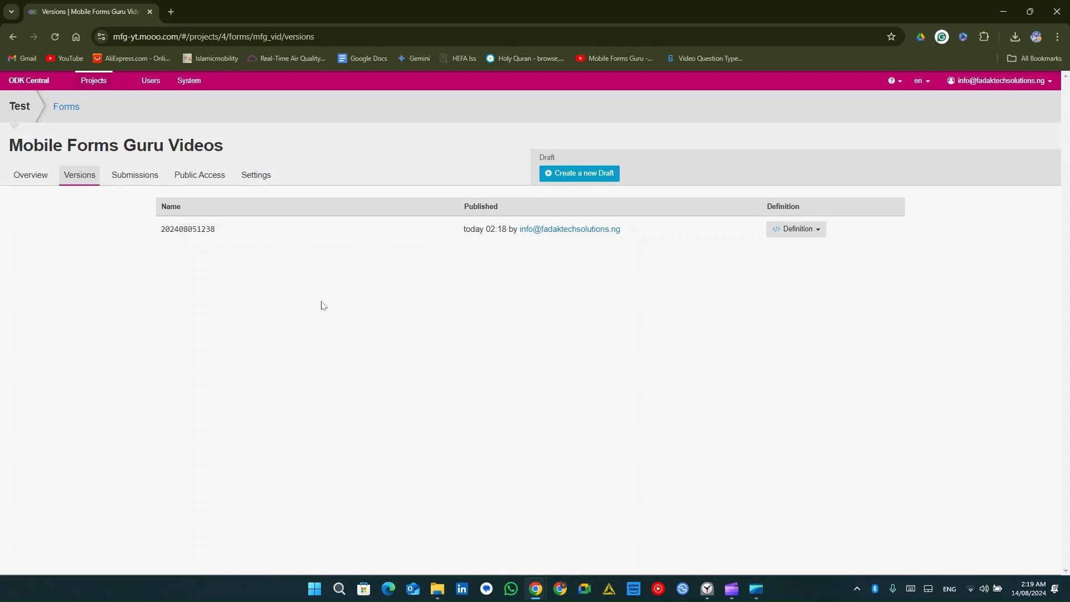
Step: Check the version's Definition download options, then show the empty Submissions list
mouse_move(488, 228)
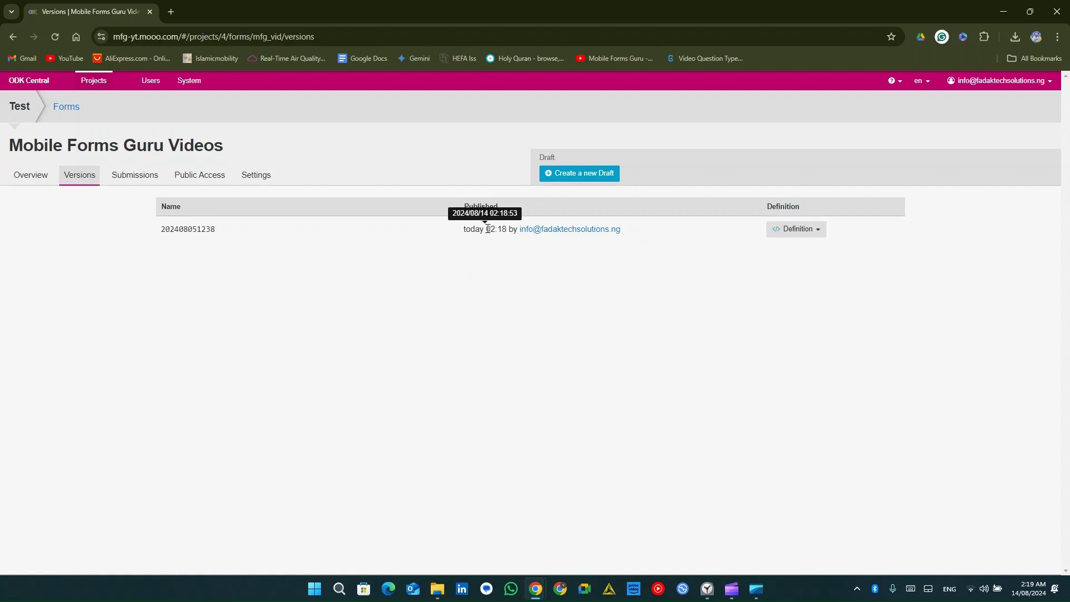
click(797, 231)
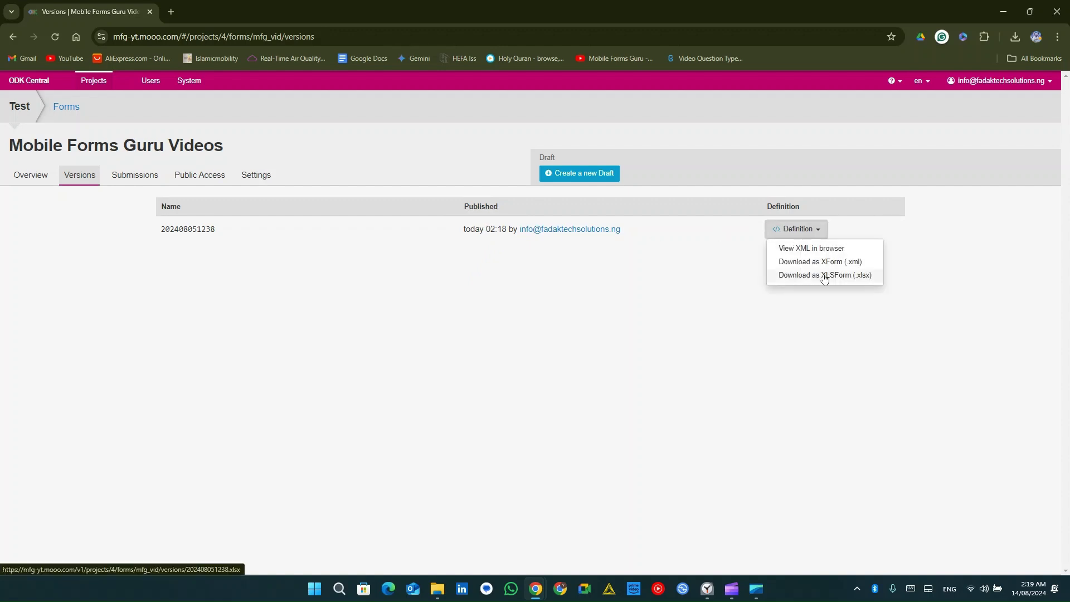
click(85, 229)
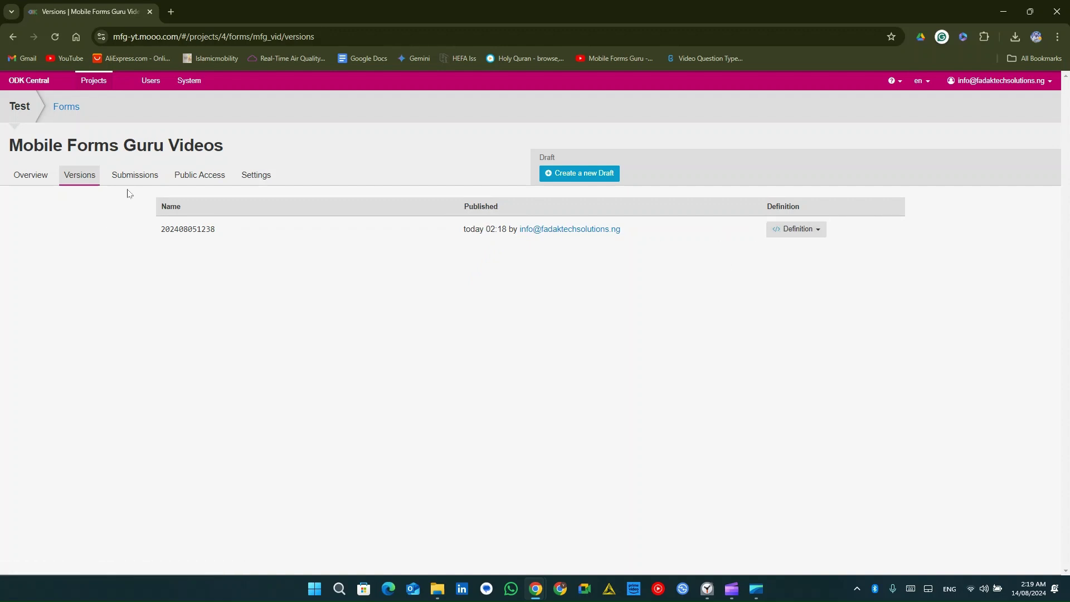
click(133, 176)
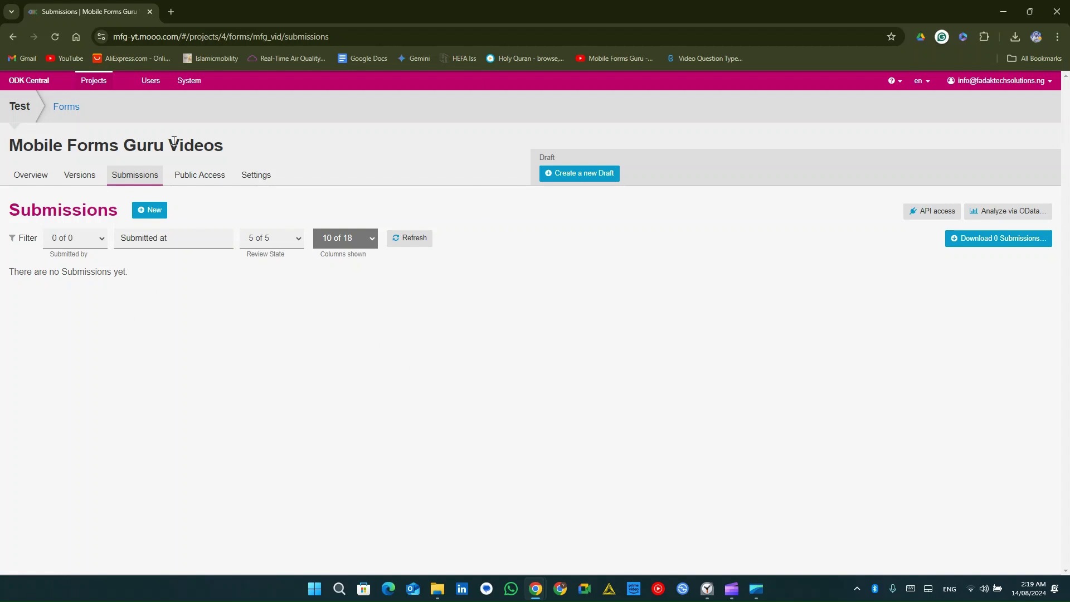
Step: Show the form's Public Access page, which has no links yet
click(216, 187)
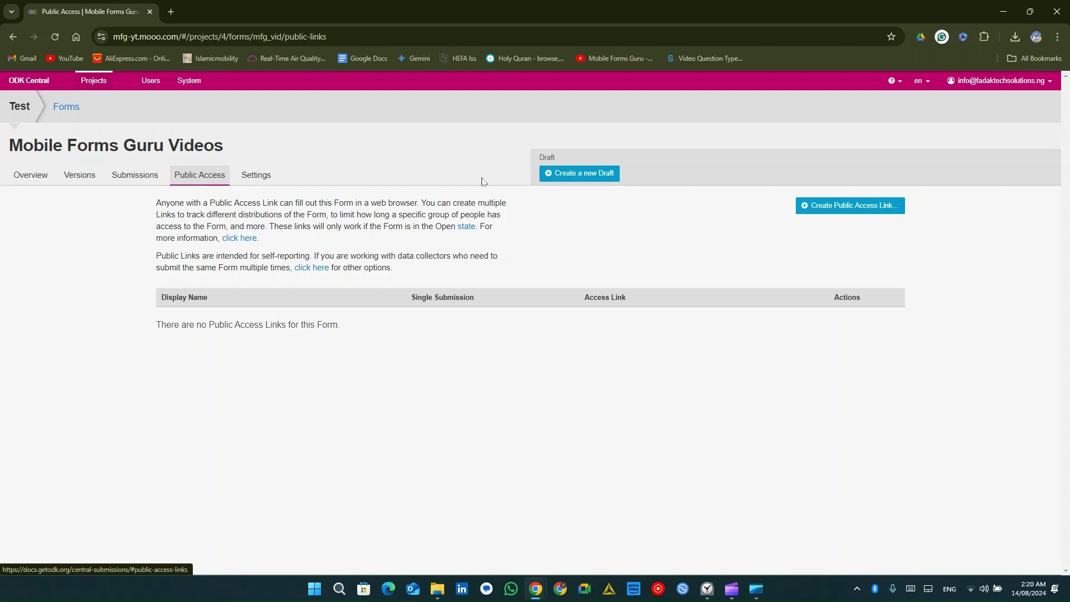
Step: Create a public access link named 'Public link' and select its URL for a new tab
click(853, 215)
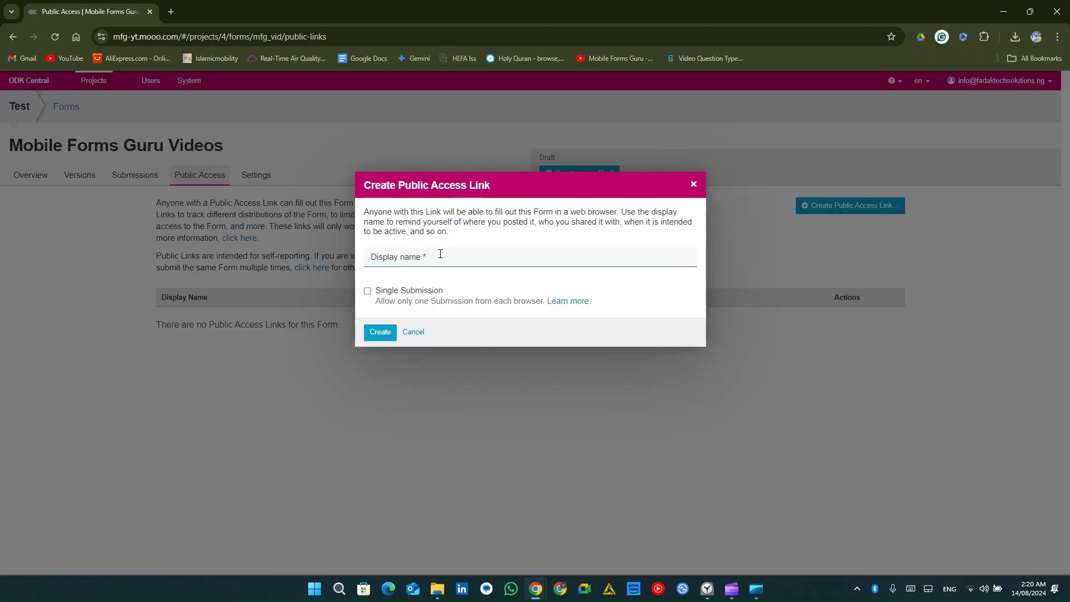
text(Public link)
click(381, 333)
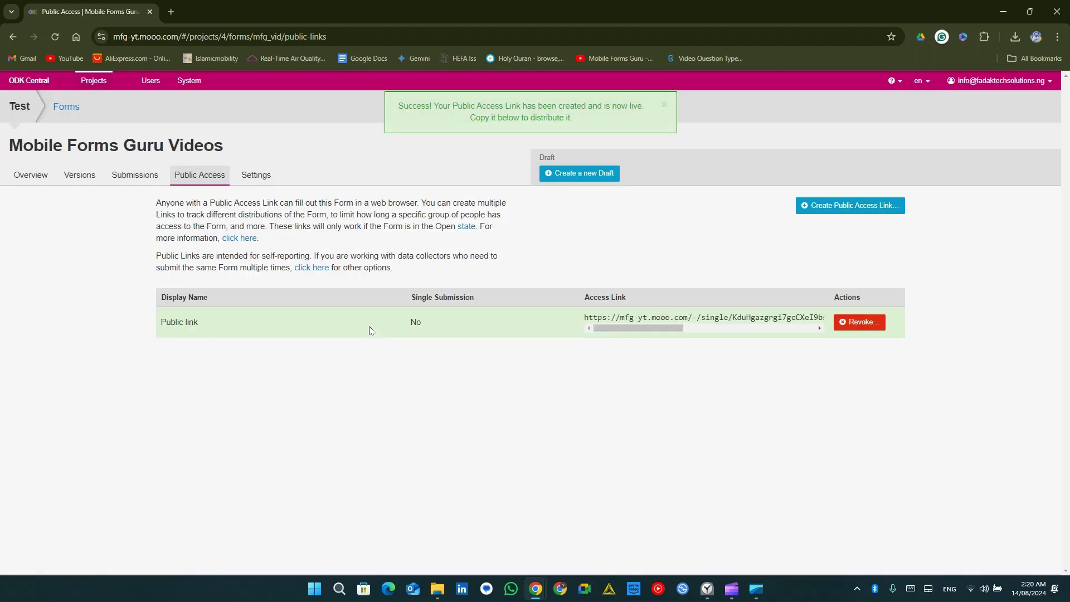
click(639, 315)
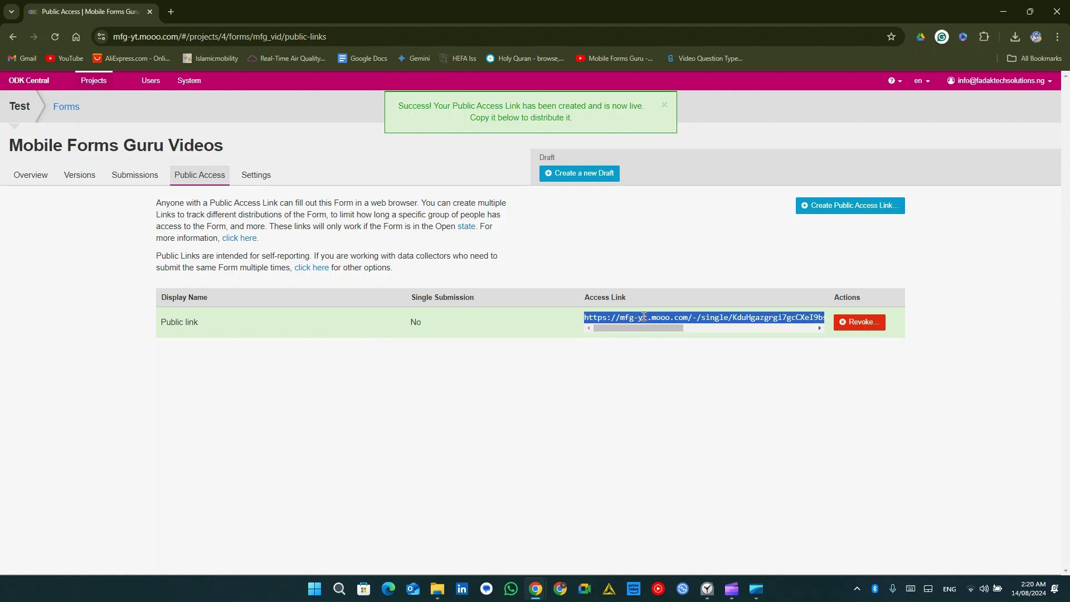
click(171, 11)
Step: Load the pasted public link, scroll through the Enketo form, then close that tab
text(https://mfg-yt.mooo.com/-/single/KduHgazgrgi7gcCXel9bsF0jDmZ0ns4?st=VSwC$X5V!NGbsNTfhKX6vhLA4yrO08SnQpXGcgKm2dSrYwEJobRAhcOfQsDU2zzz)
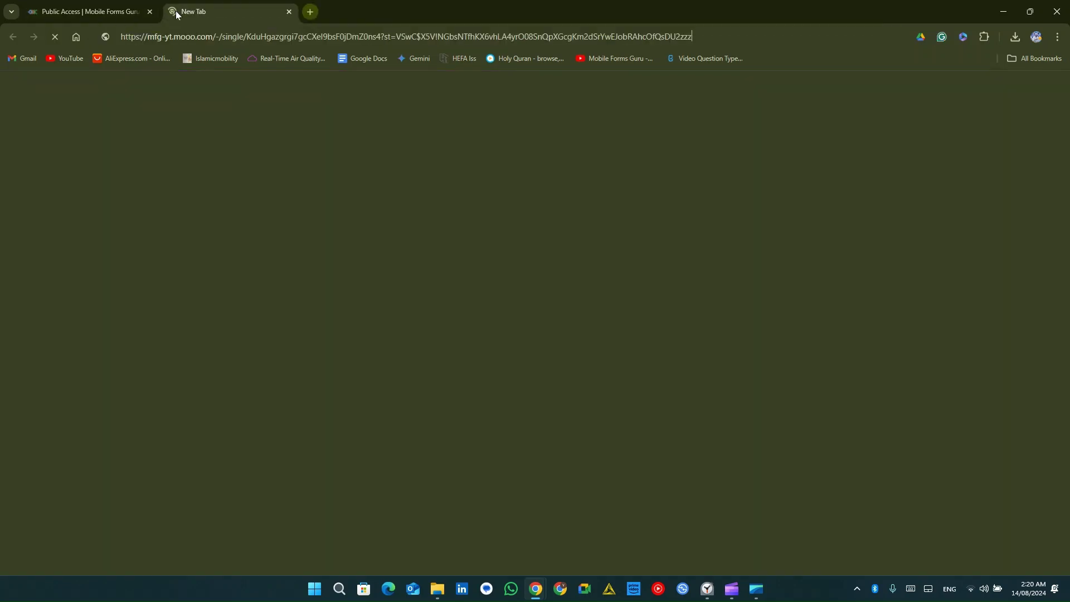
key(Return)
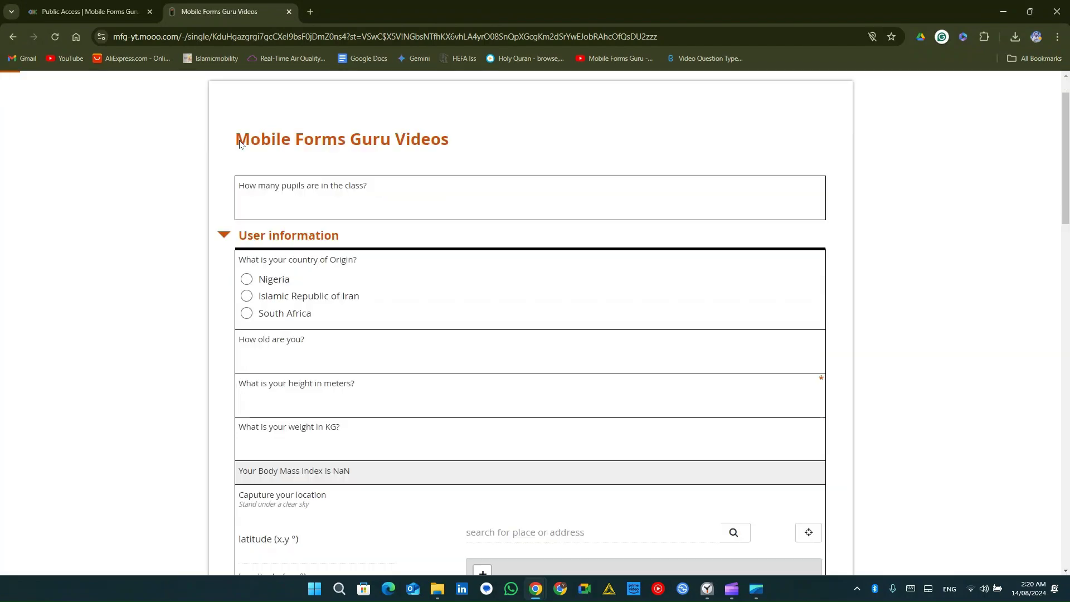
scroll(241, 144, down, 20)
scroll(241, 144, up, 20)
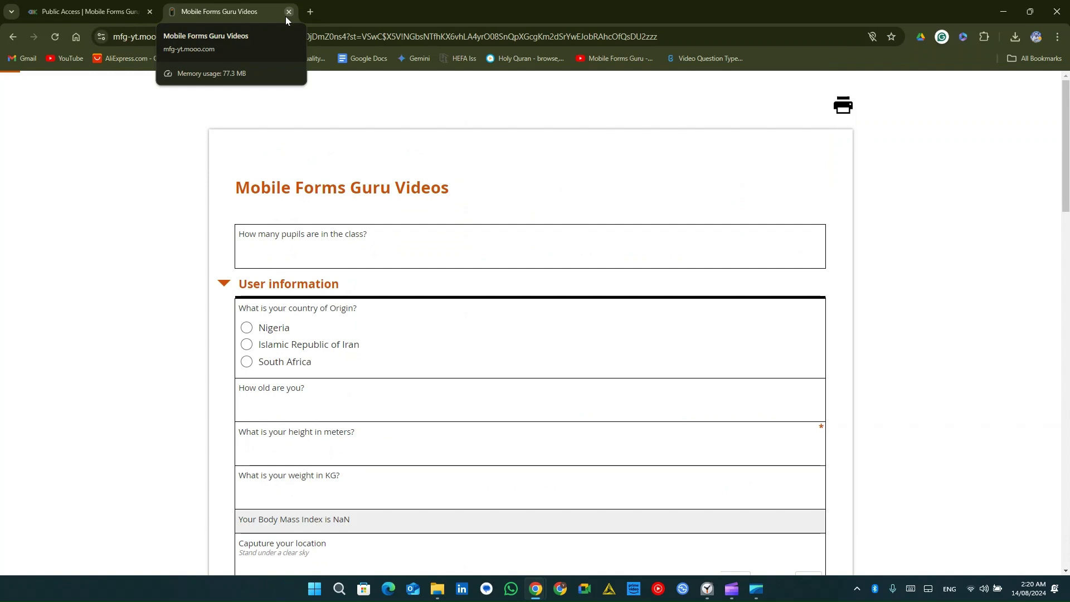
click(285, 16)
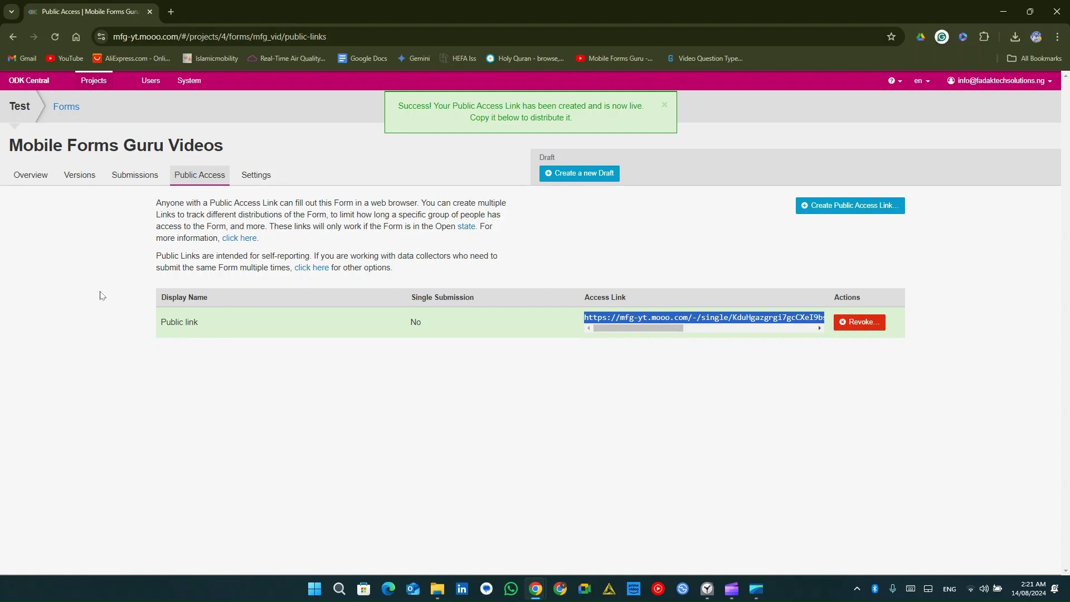
Step: Show the form's Settings page with its Form State and Danger Zone sections
click(256, 177)
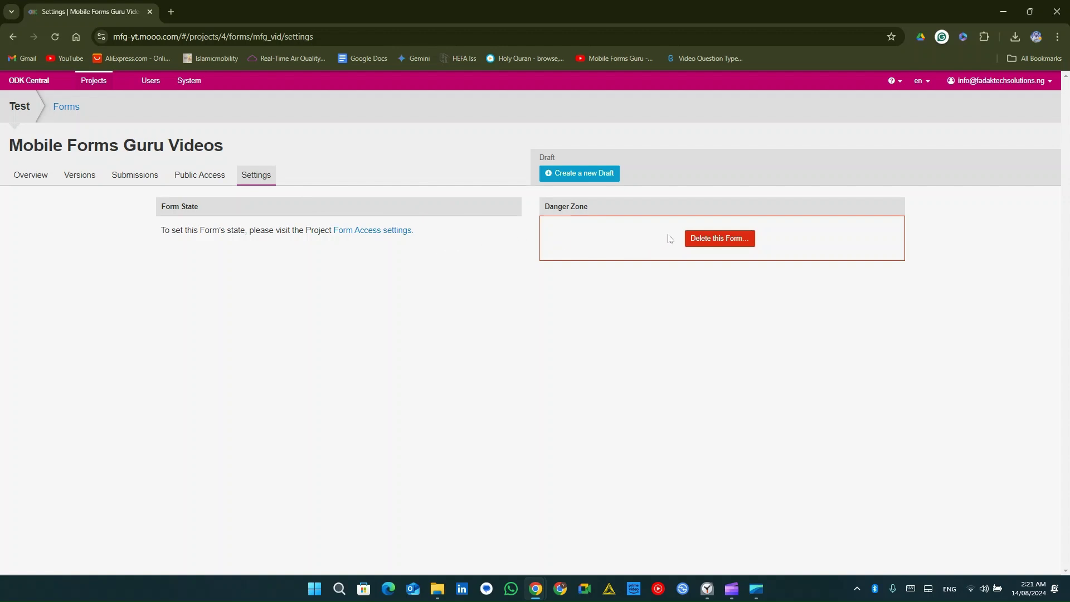
Step: Cancel deleting Mobile Forms Guru Videos and return to the Test project overview
click(698, 238)
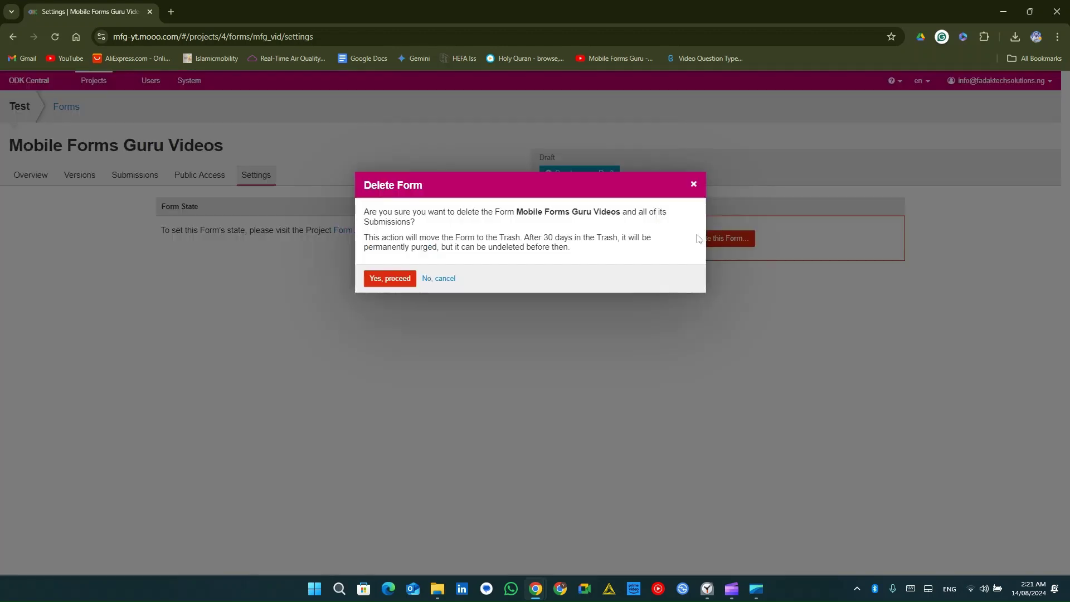
click(452, 279)
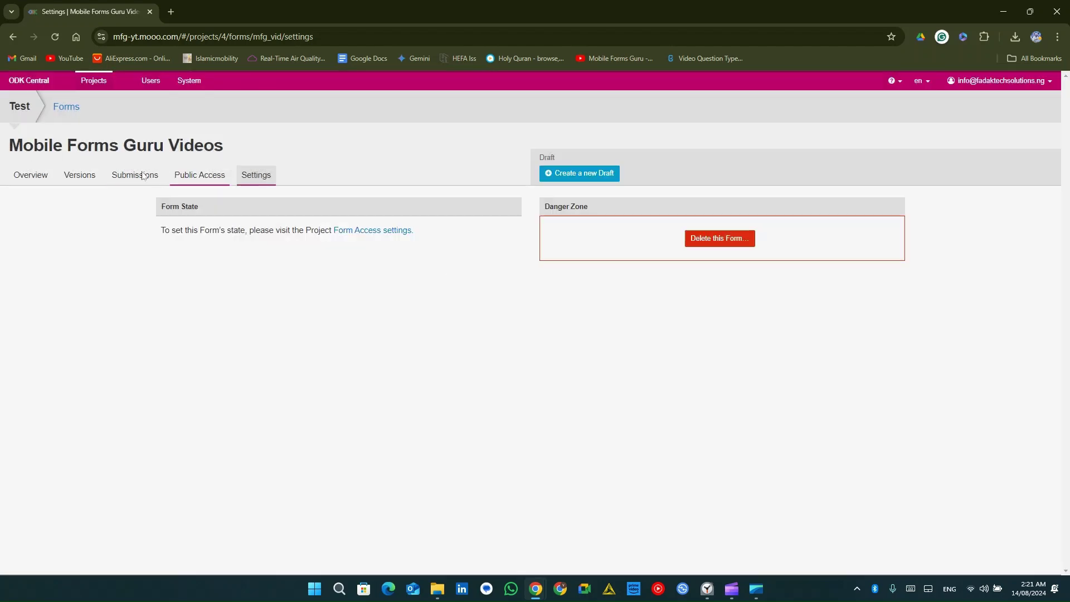
click(15, 110)
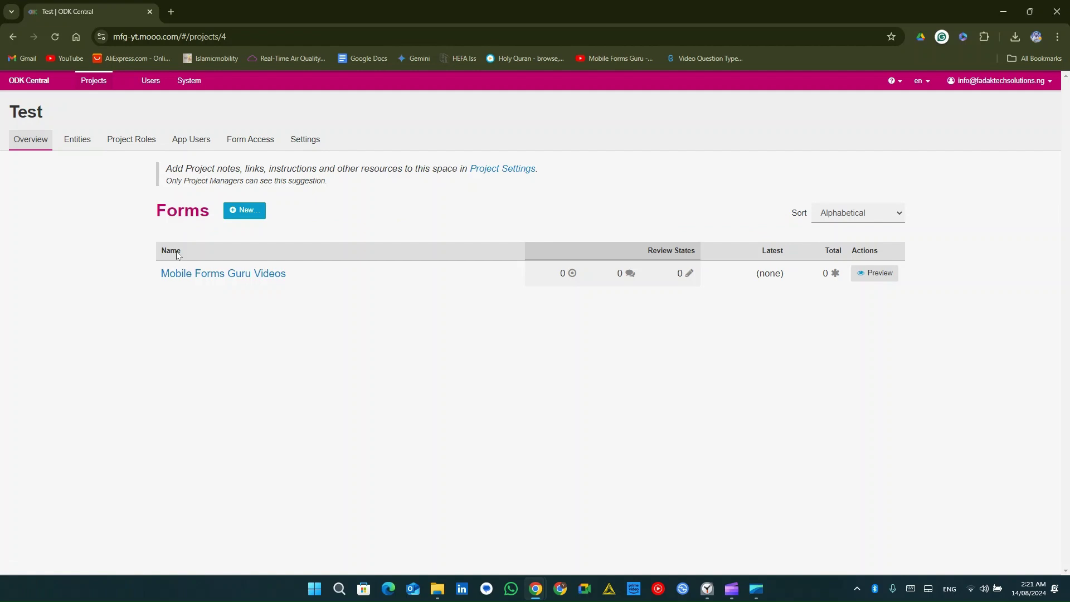
Step: Tick Demo's access box for Mobile Forms Guru Videos, save, and return to the App Users list
click(203, 140)
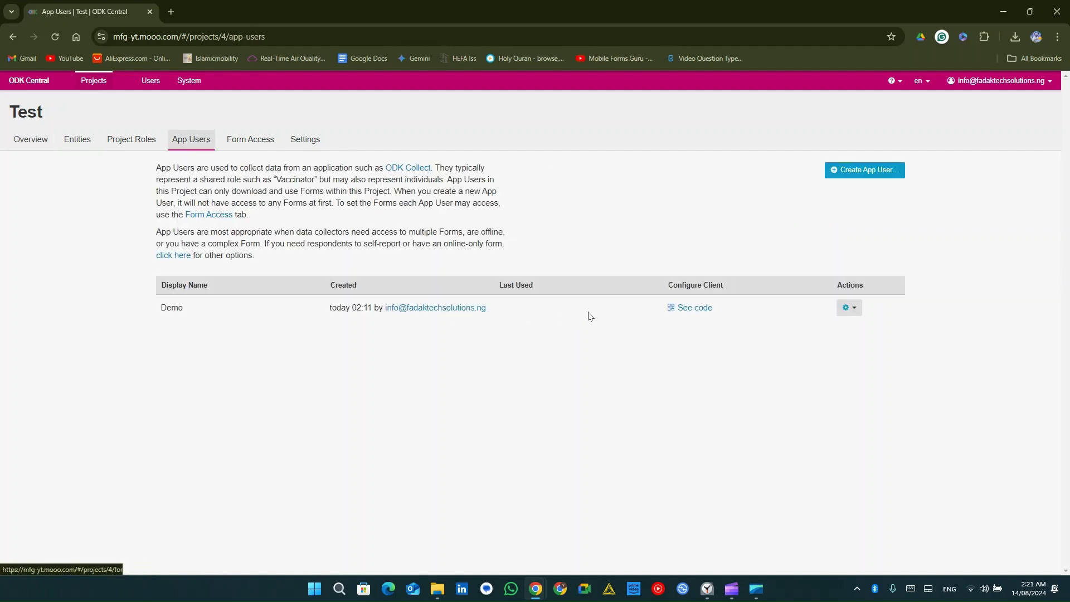
click(268, 139)
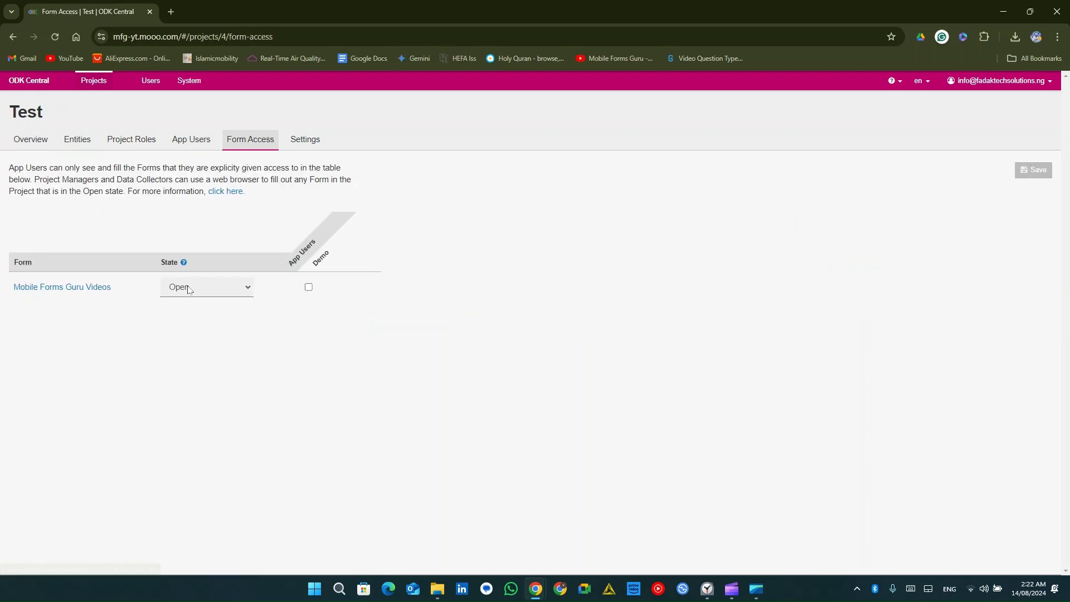
click(309, 288)
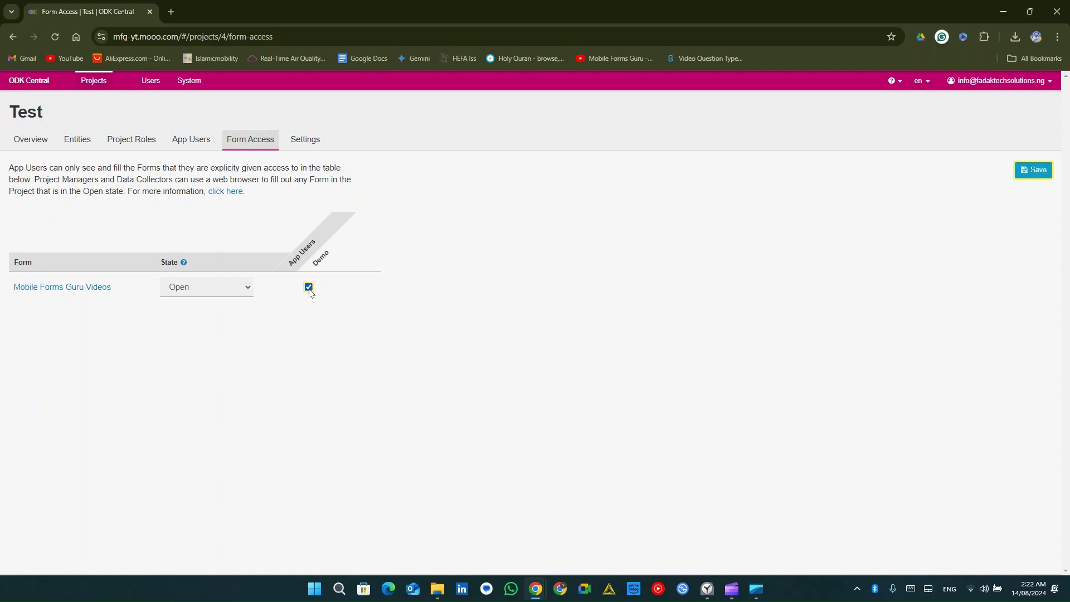
click(1034, 173)
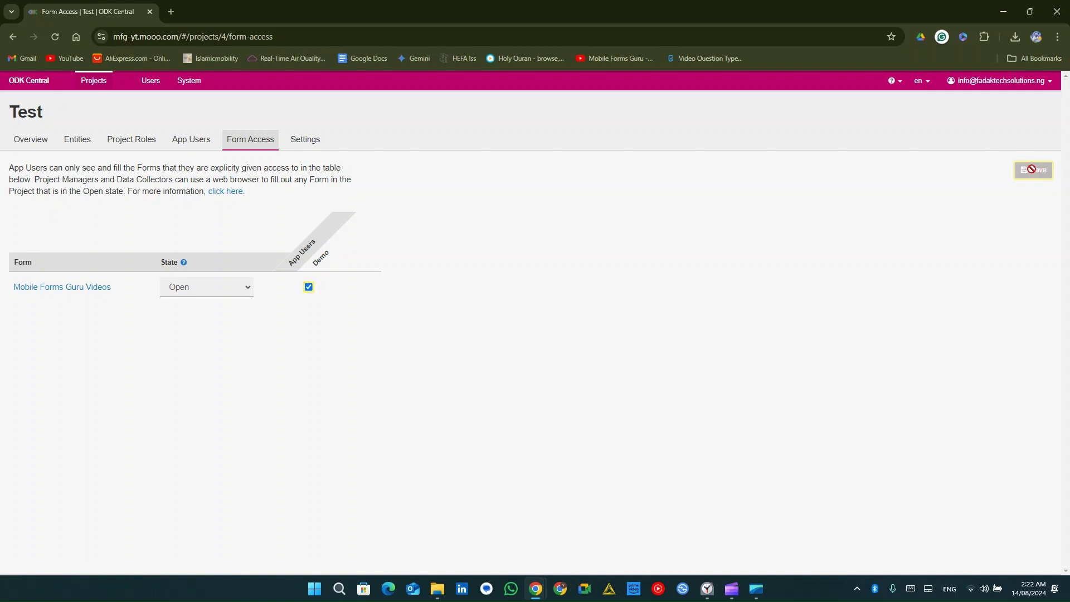
click(191, 139)
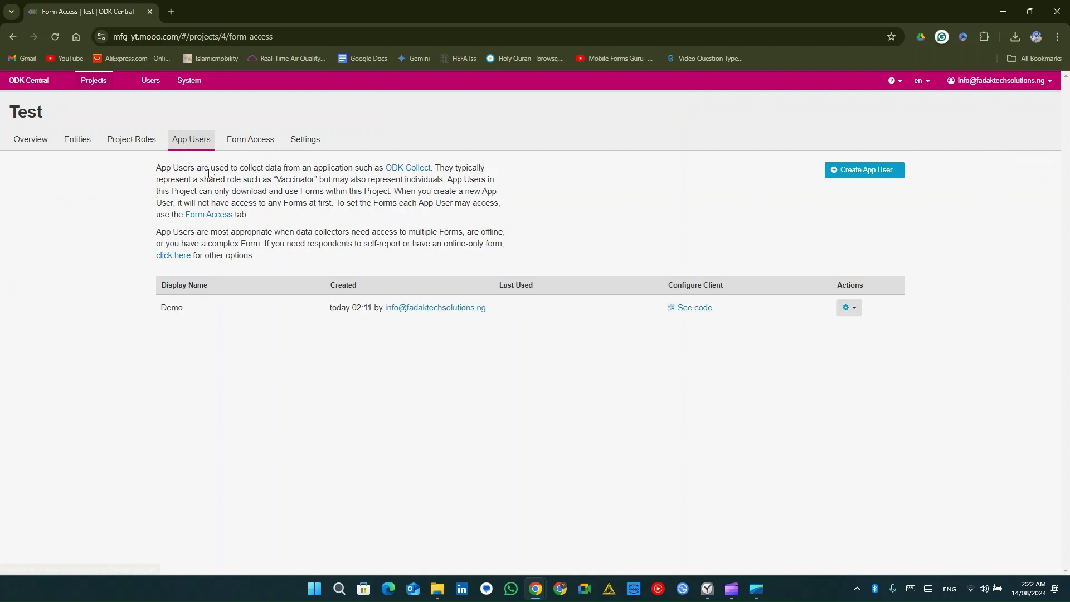
Step: View Demo's configuration QR code, then go back to the Form Access table
click(683, 310)
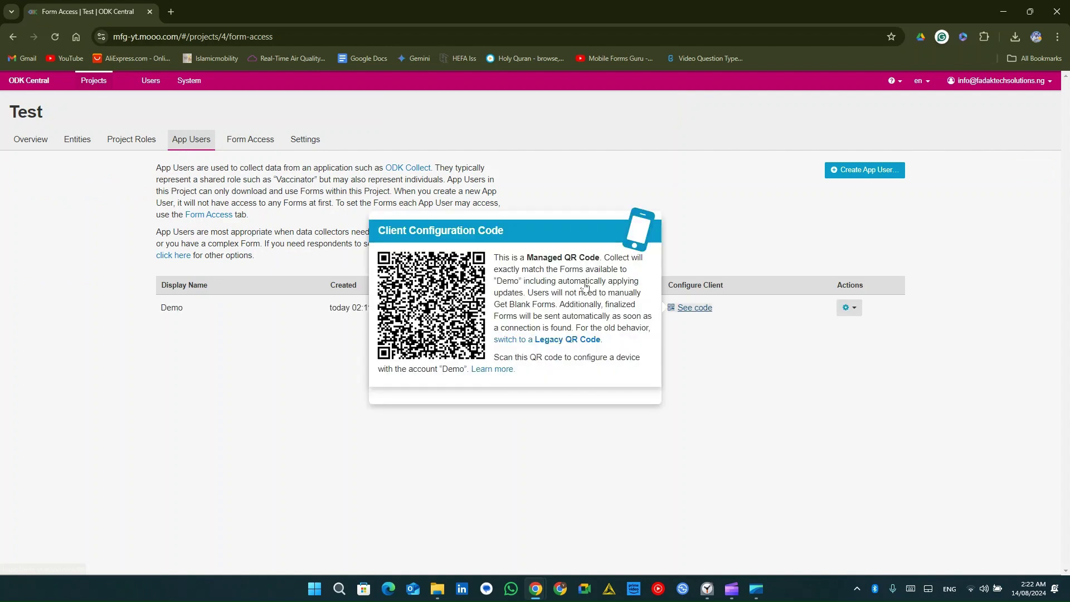
click(258, 143)
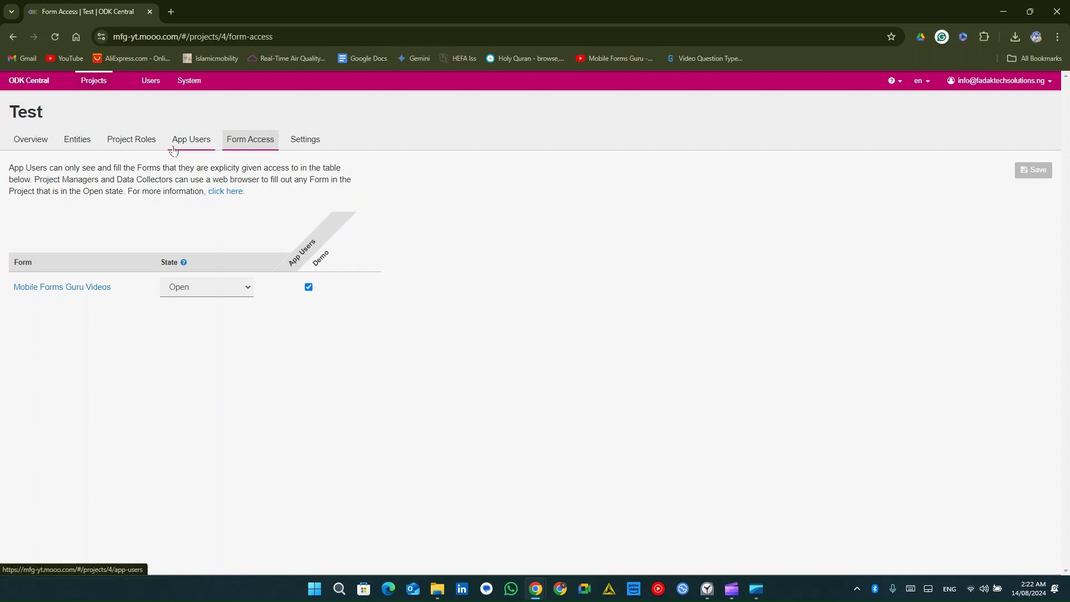
Step: Leave the form's state at Open, then go via the project overview to the Central home page
click(204, 285)
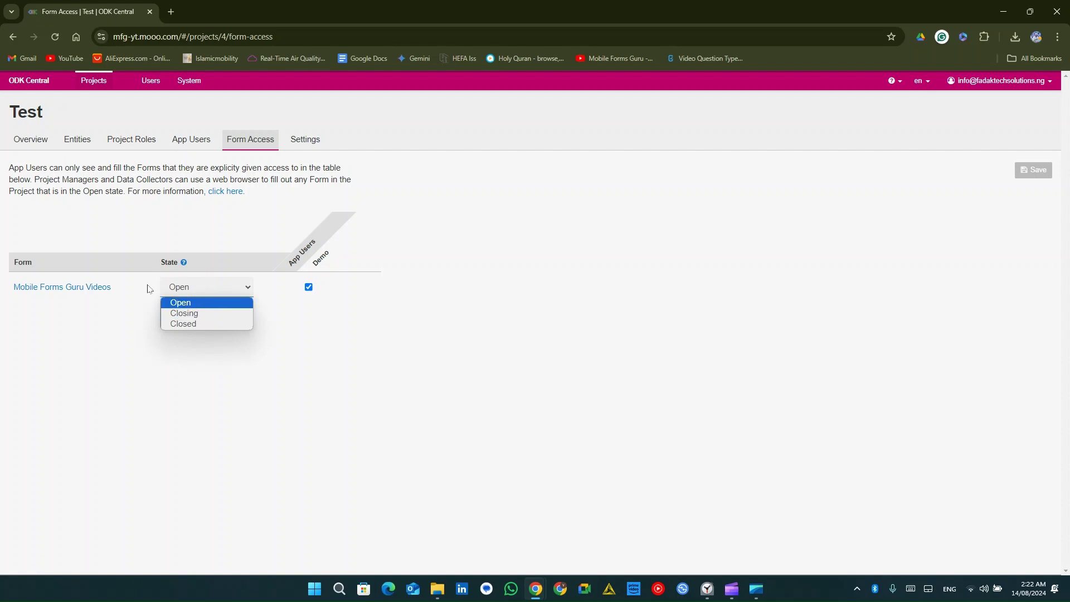
click(149, 289)
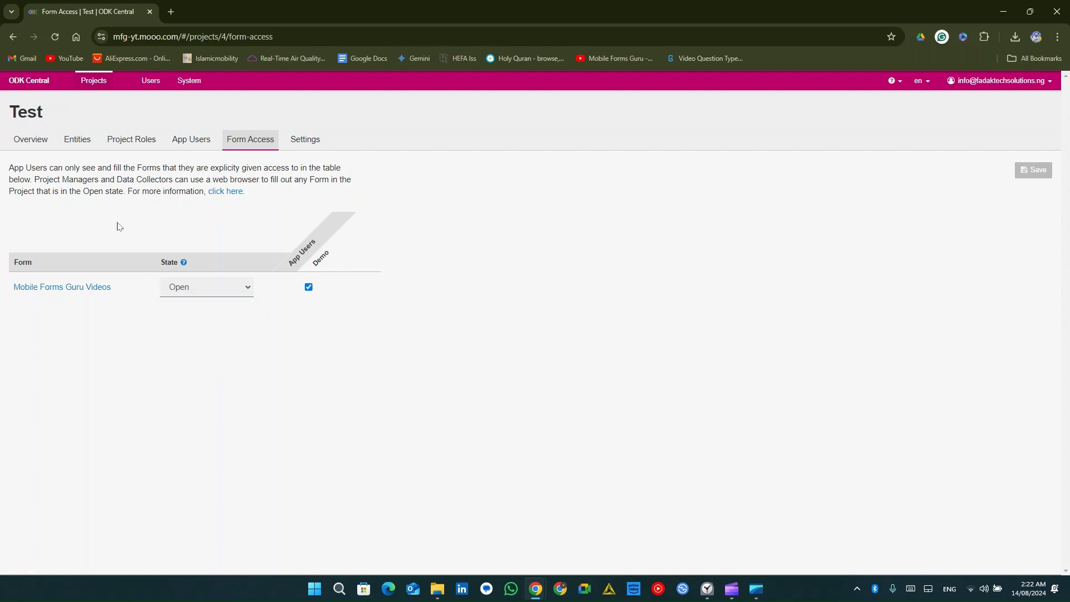
click(33, 151)
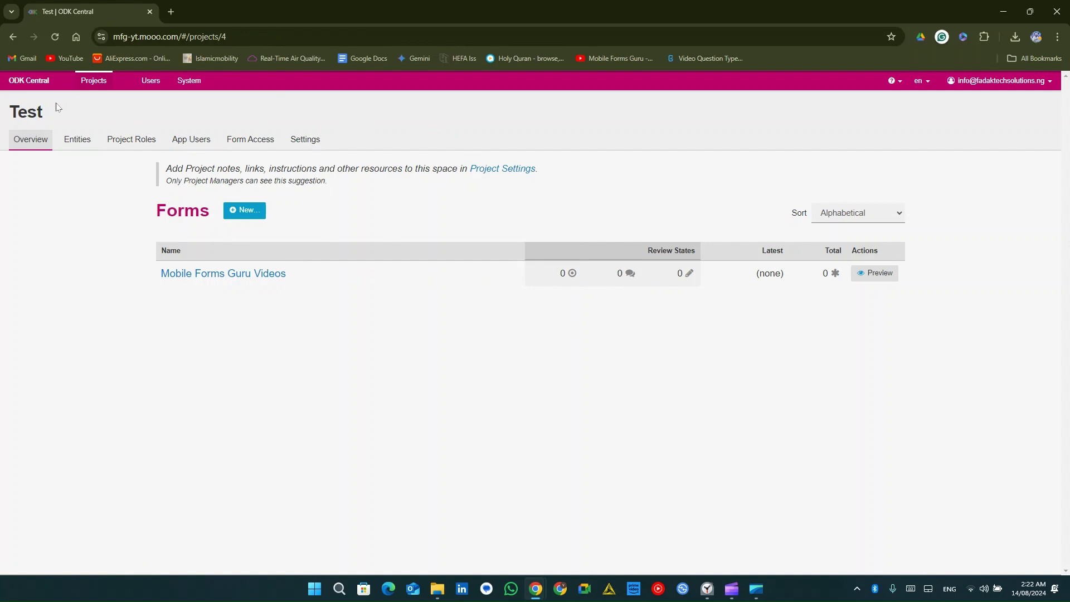
click(10, 82)
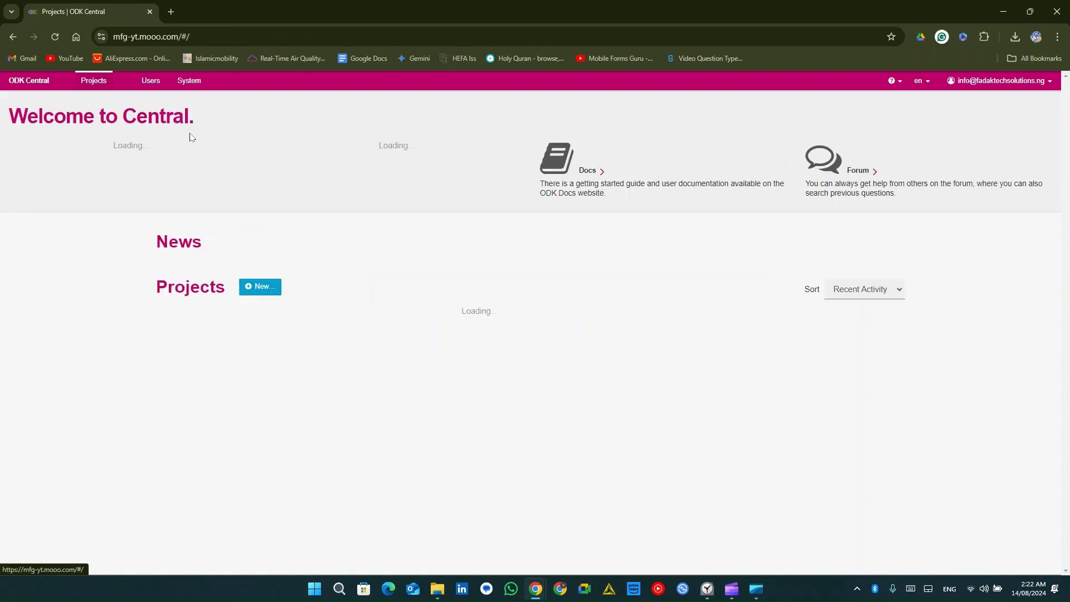